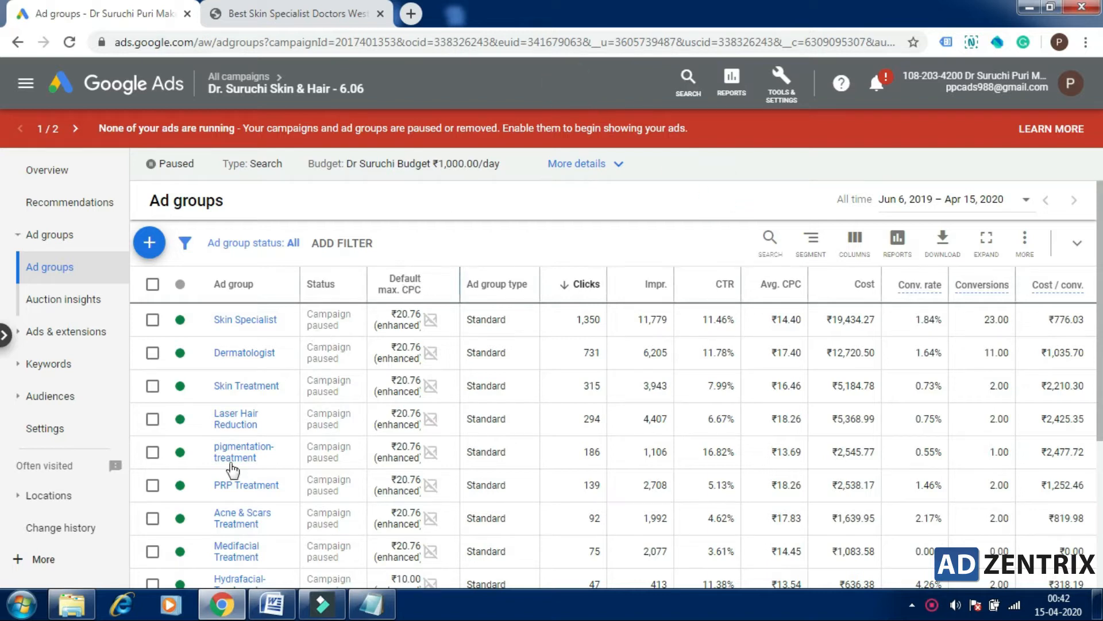
Step: Open the Laser Hair Reduction ad group's ads and start creating a new text ad
{"action": "scroll", "coordinate": [3, 322], "scroll_direction": "down", "scroll_amount": 2}
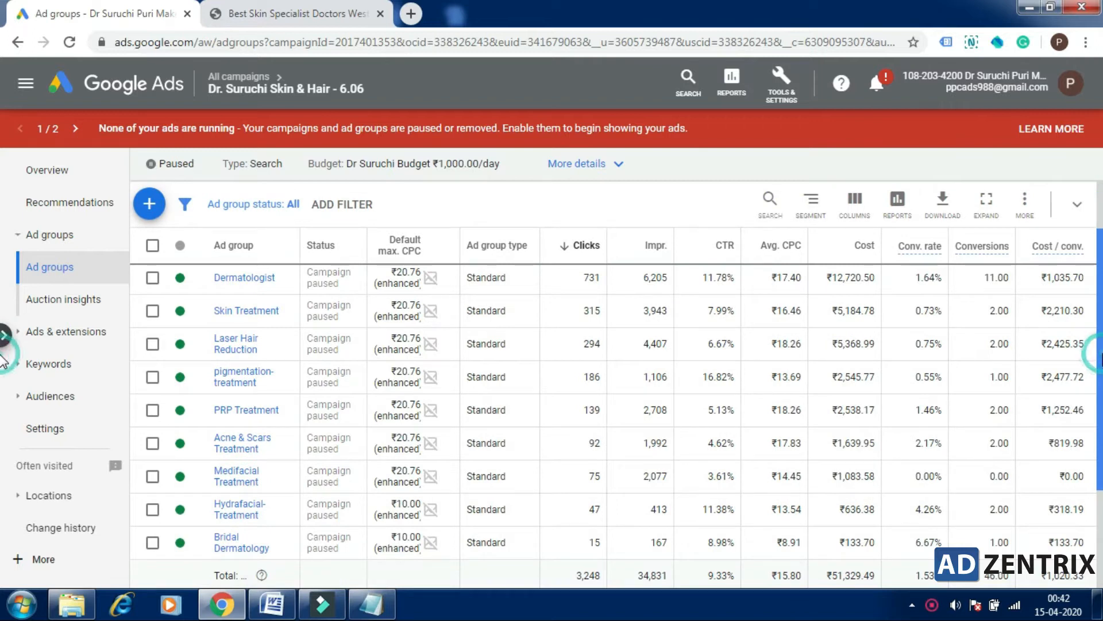
{"action": "left_click", "coordinate": [252, 352]}
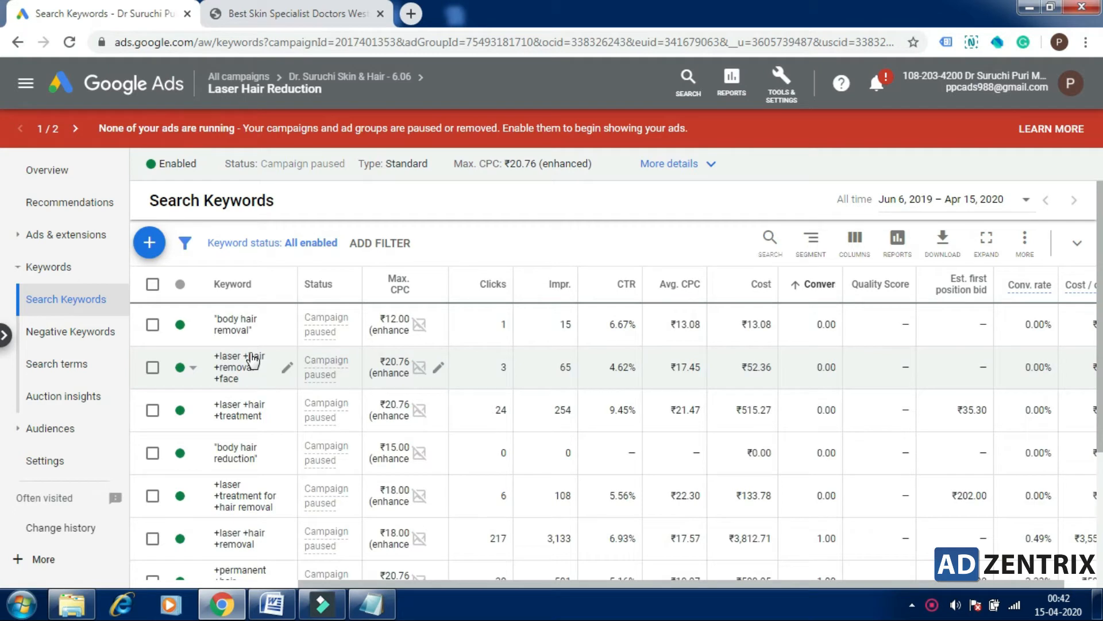
{"action": "left_click", "coordinate": [81, 236]}
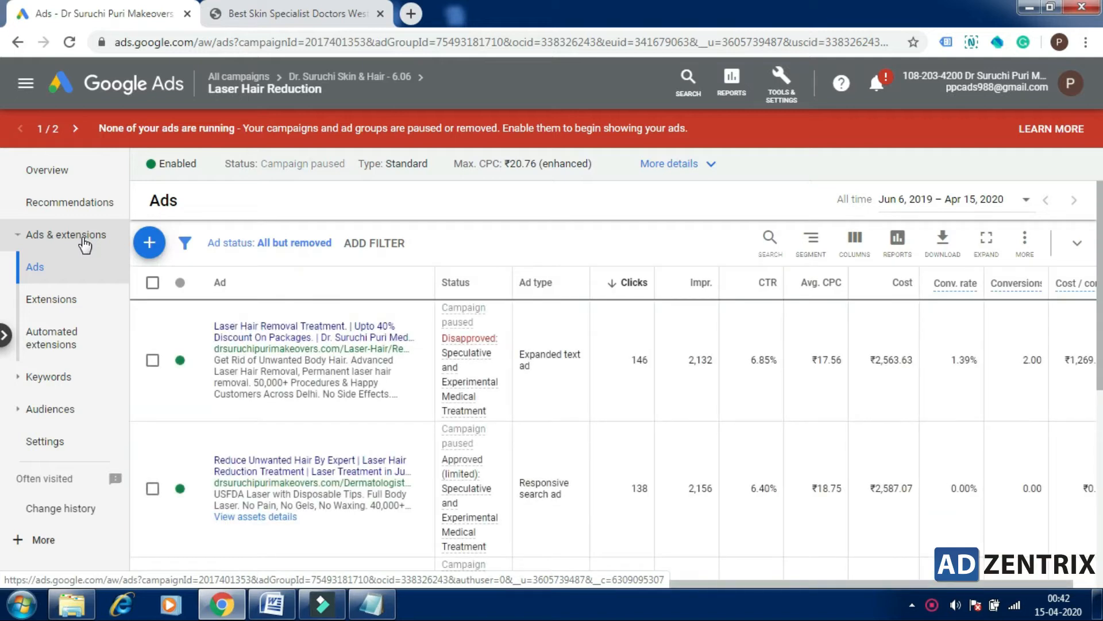
{"action": "left_click", "coordinate": [151, 244]}
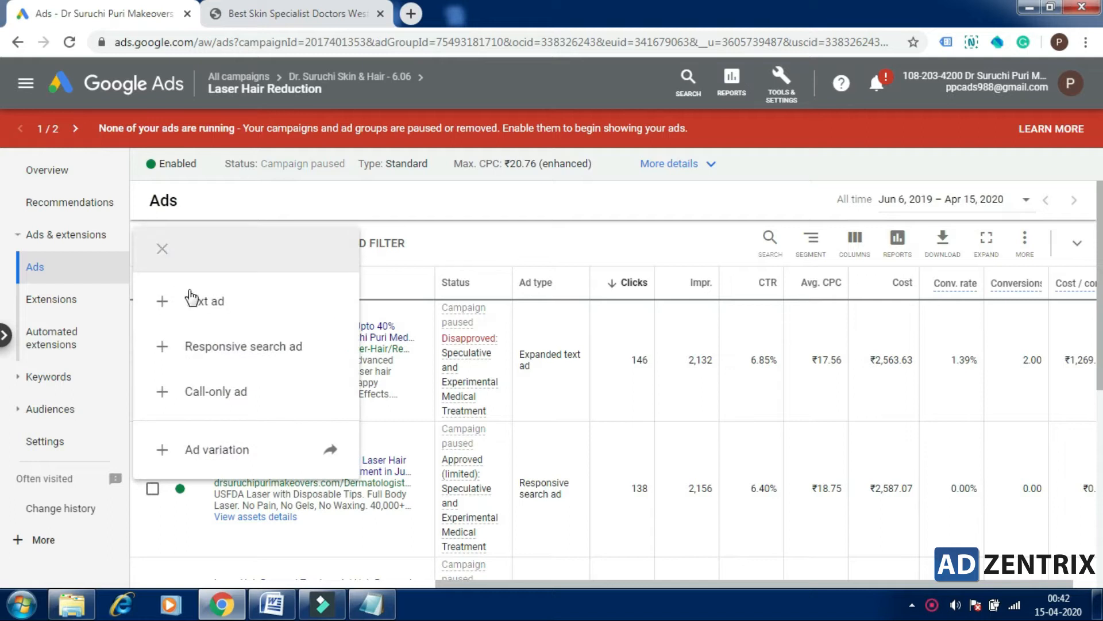
{"action": "left_click", "coordinate": [195, 301]}
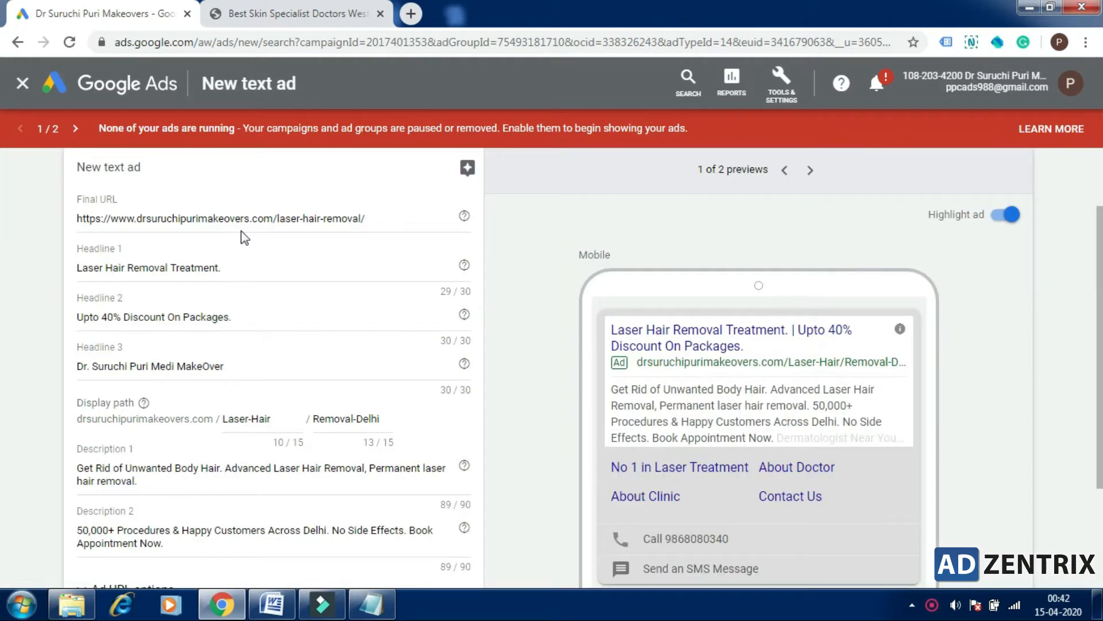
Step: Review the new text ad's prefilled Final URL, Headline 1 and Headline 2
{"action": "left_click", "coordinate": [244, 230]}
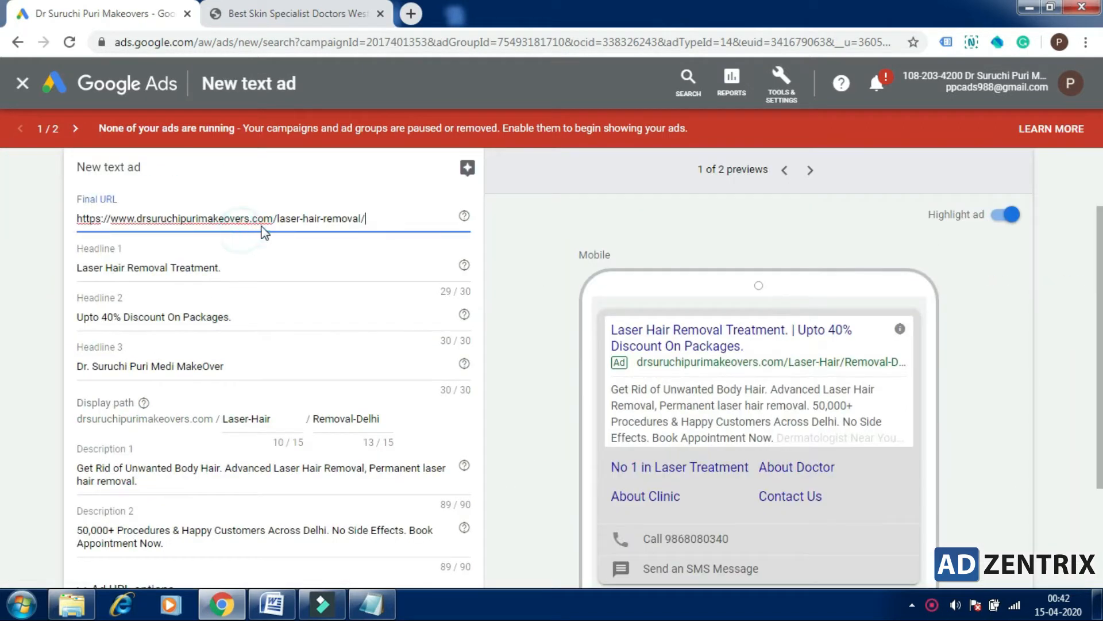
{"action": "left_click", "coordinate": [264, 222]}
{"action": "left_click", "coordinate": [277, 266]}
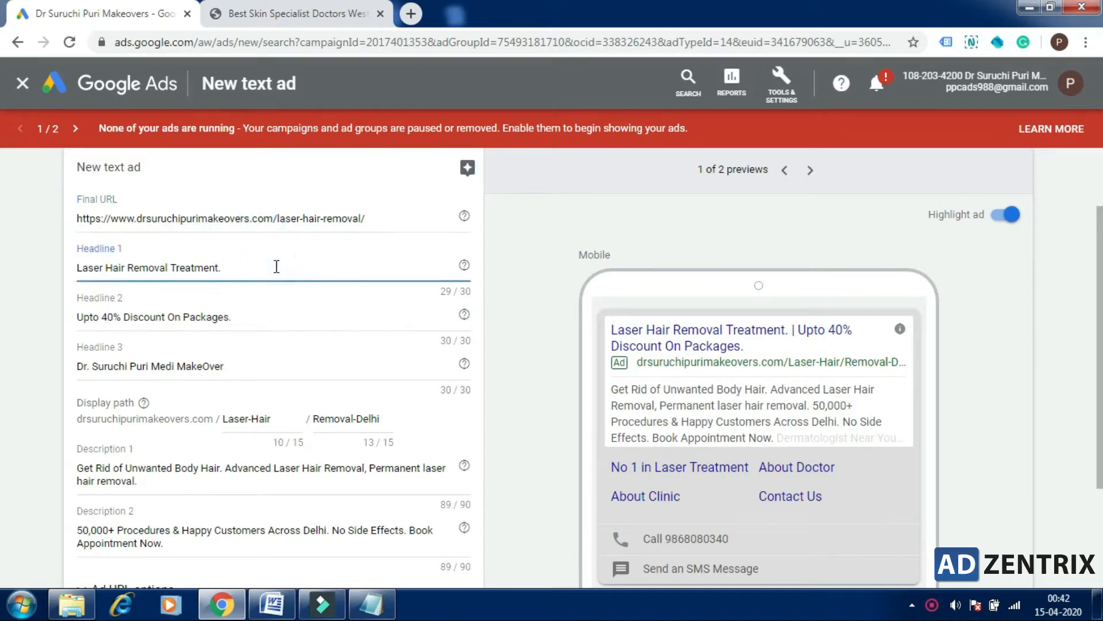
{"action": "left_click", "coordinate": [256, 318]}
{"action": "left_click", "coordinate": [256, 318]}
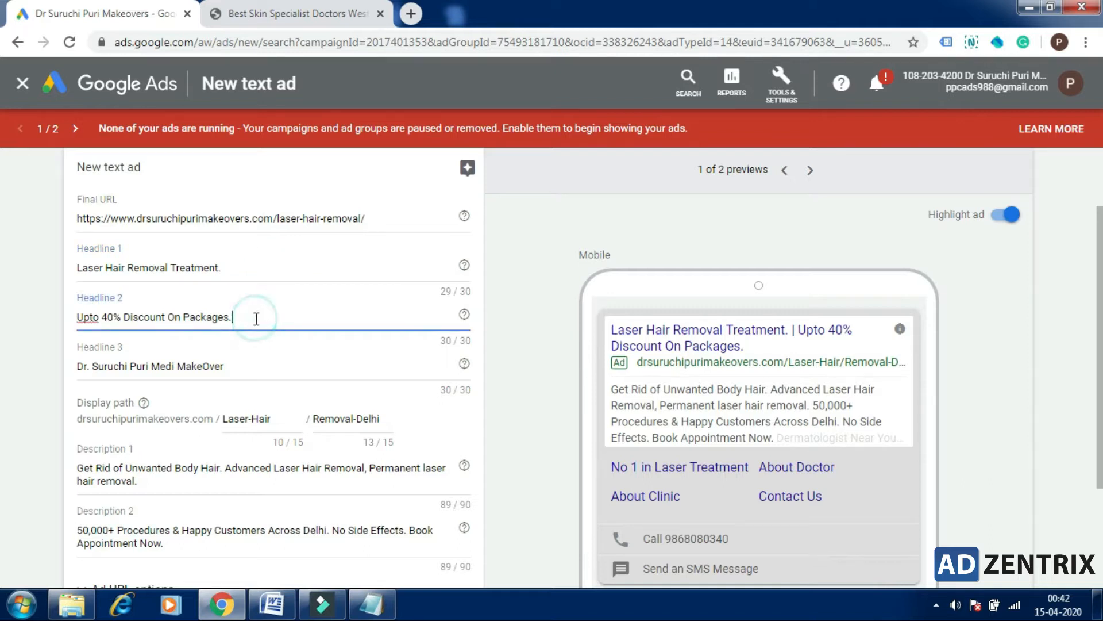
{"action": "left_click", "coordinate": [254, 318]}
{"action": "key", "text": "F10"}
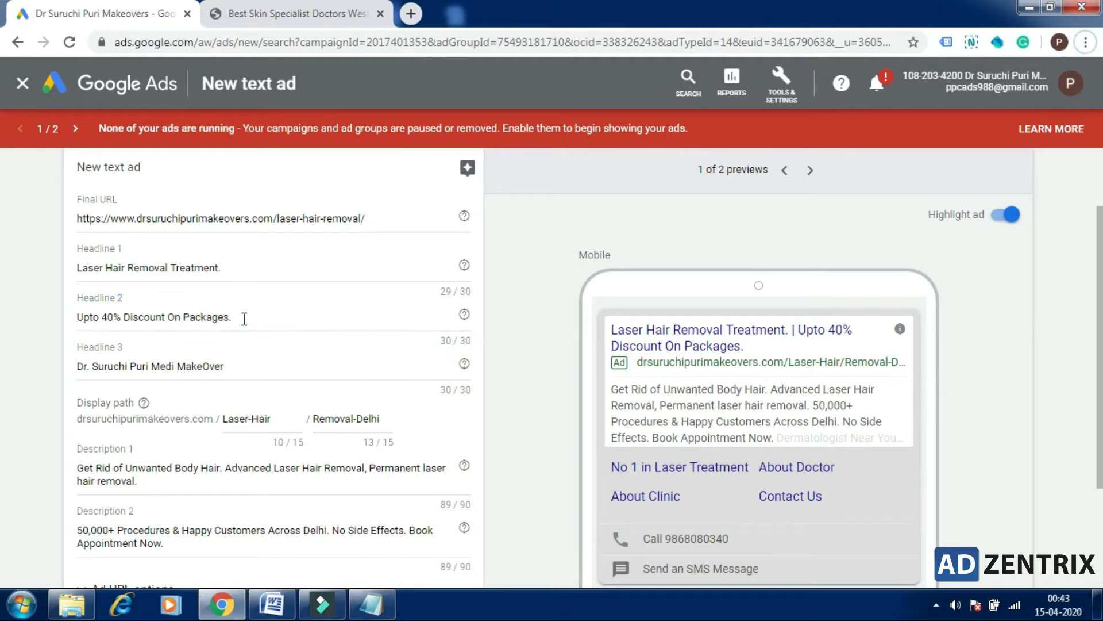
Step: Try replacing the Headline 2 text with "40% Off", and restore the original wording
{"action": "left_click_drag", "start_coordinate": [244, 319], "coordinate": [80, 312]}
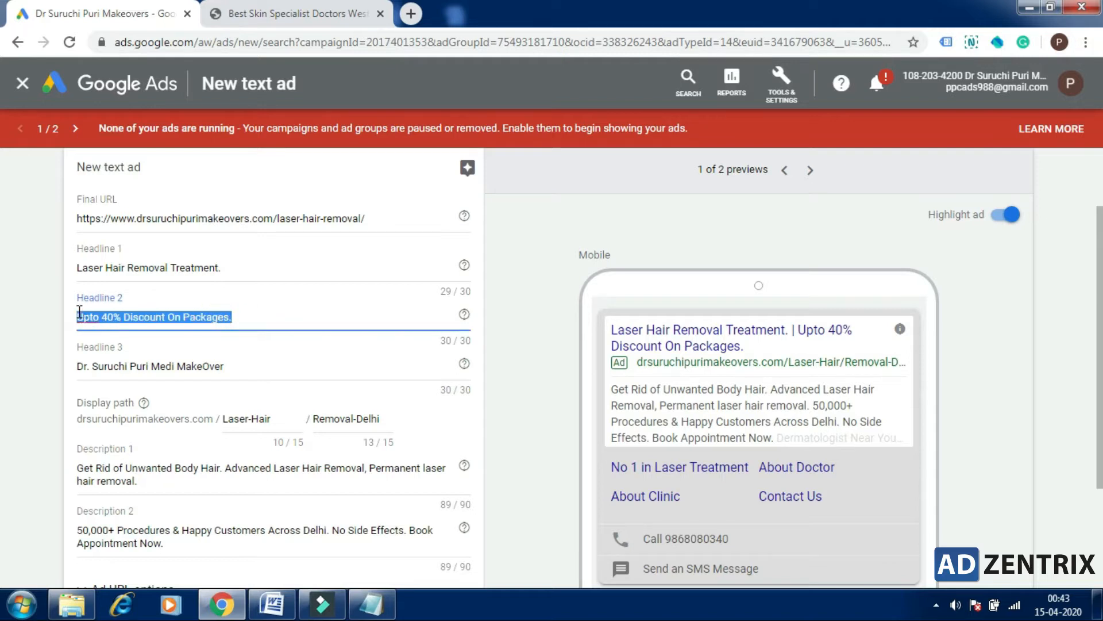
{"action": "key", "text": "BackSpace"}
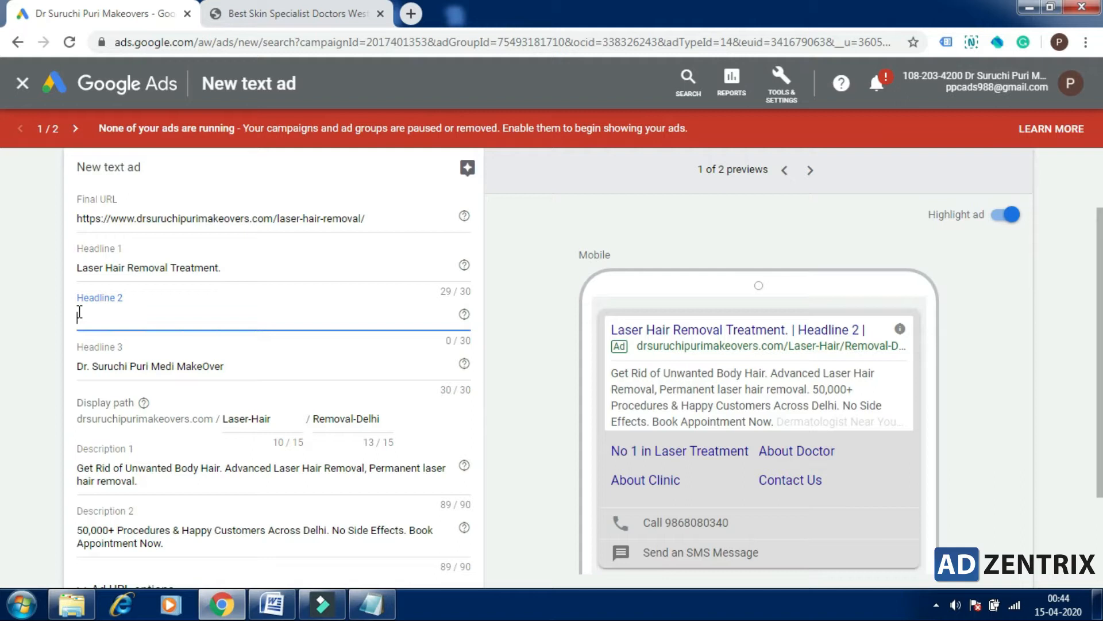
{"action": "type", "text": "Off"}
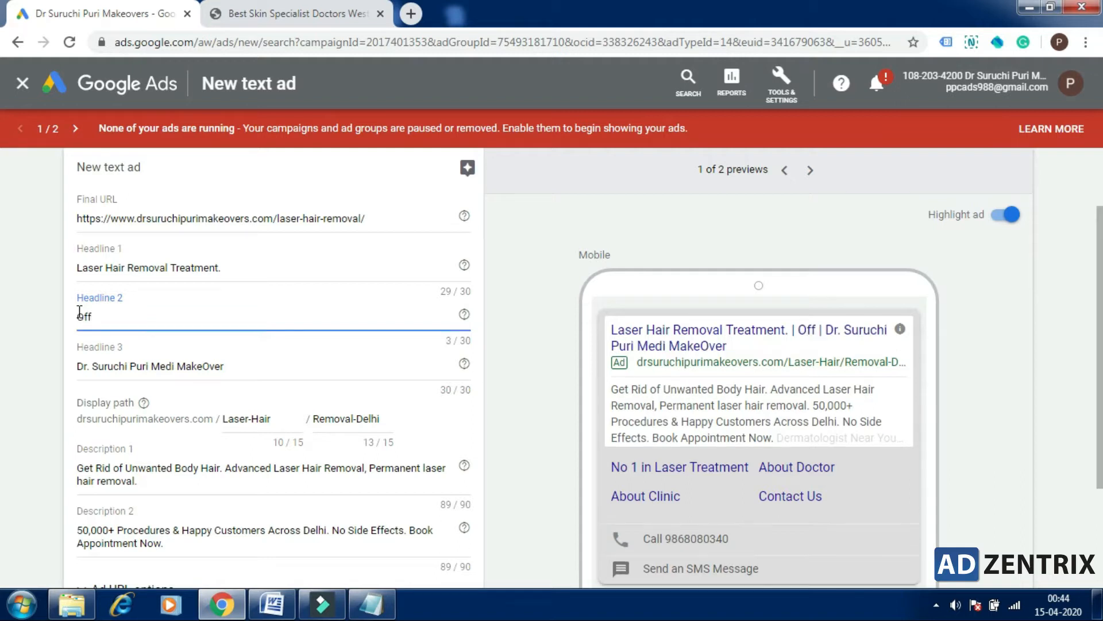
{"action": "key", "text": "BackSpace"}
{"action": "key", "text": "BackSpace"}
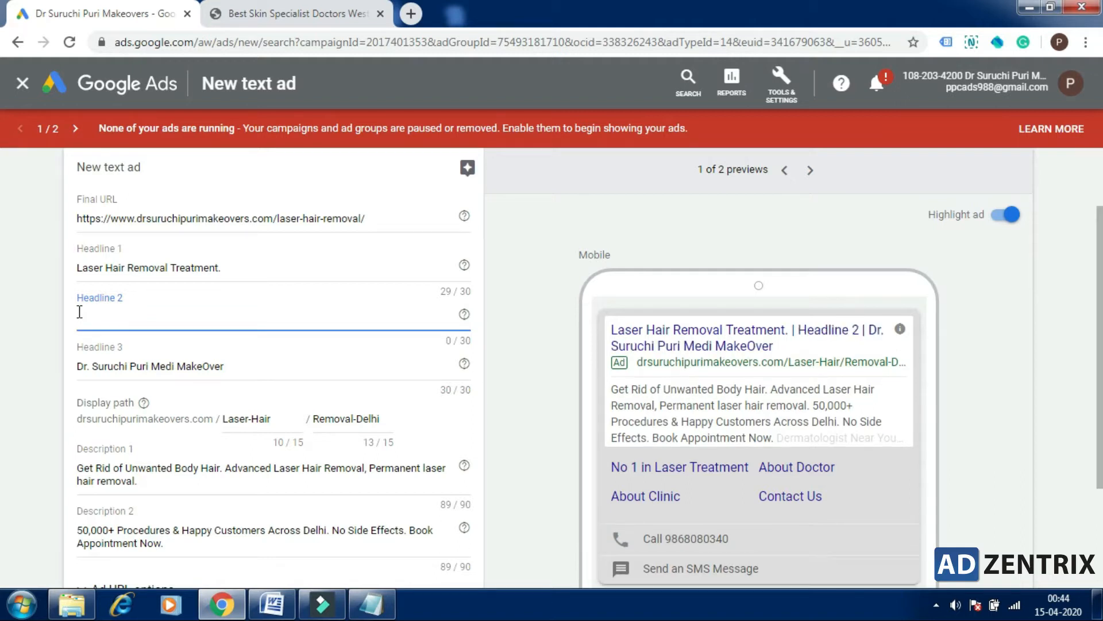
{"action": "type", "text": "40"}
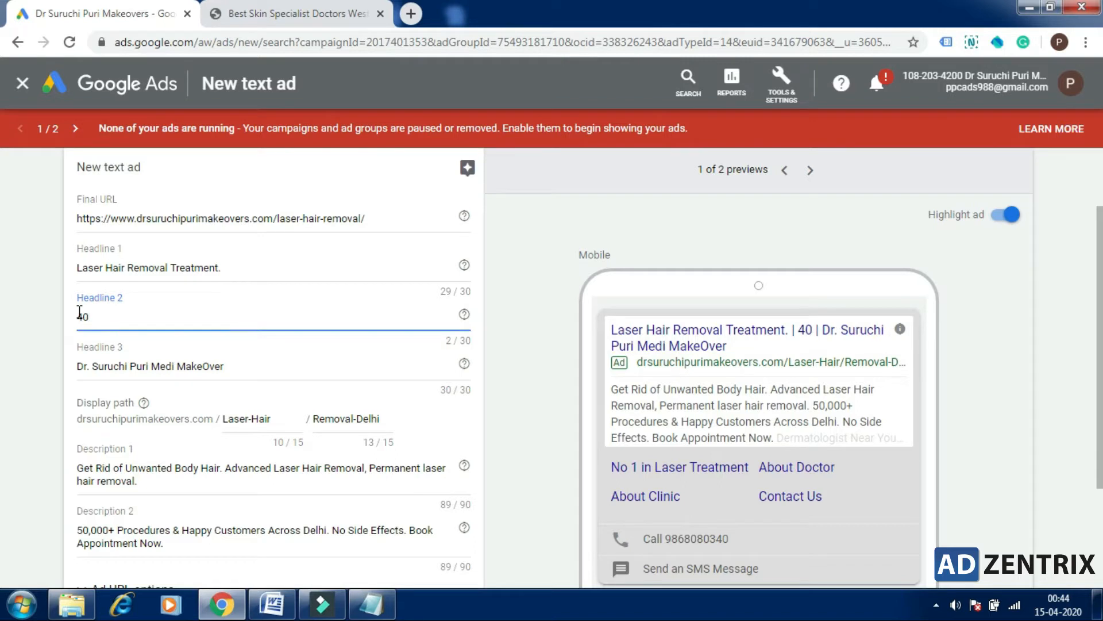
{"action": "type", "text": "% Off"}
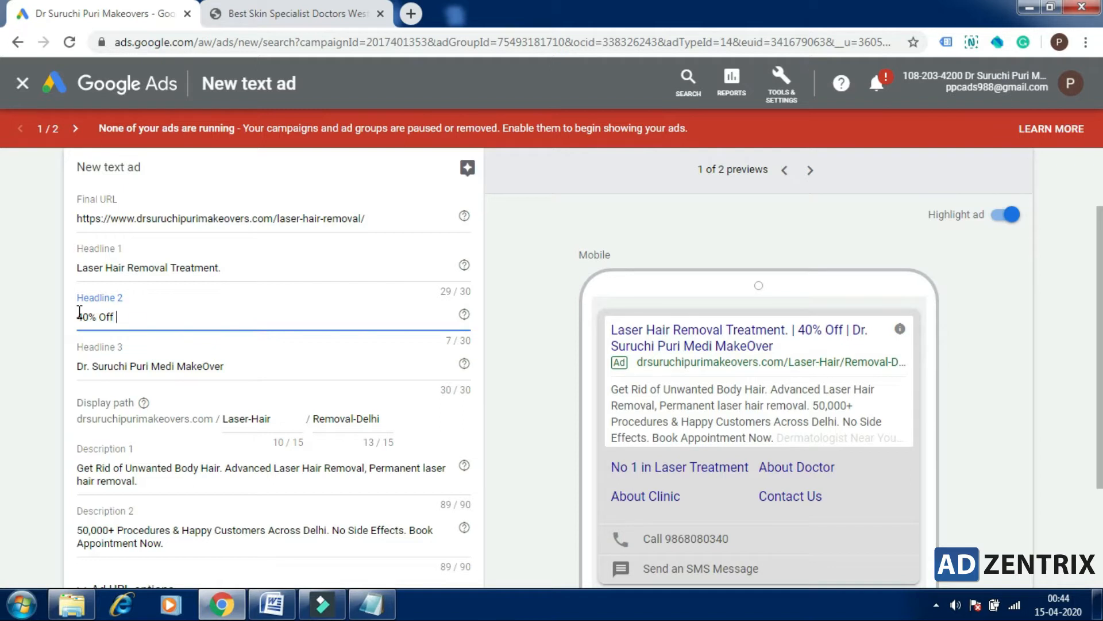
{"action": "key", "text": "alt"}
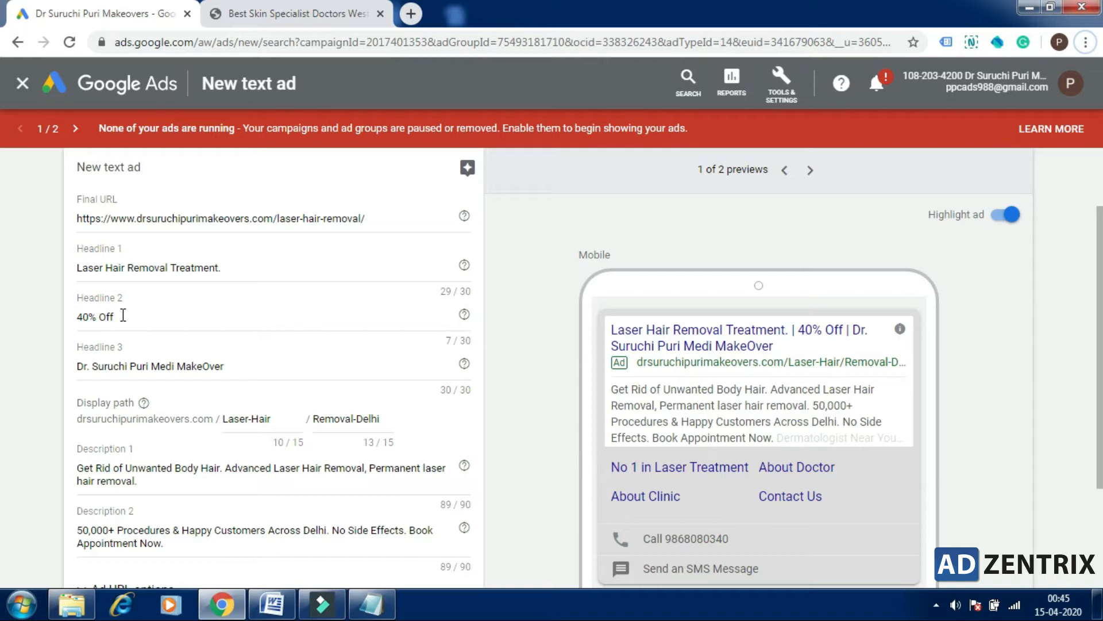
{"action": "double_click", "coordinate": [123, 315]}
{"action": "left_click", "coordinate": [123, 315]}
{"action": "key", "text": "ctrl+a"}
{"action": "type", "text": "Off"}
{"action": "key", "text": "ctrl+z"}
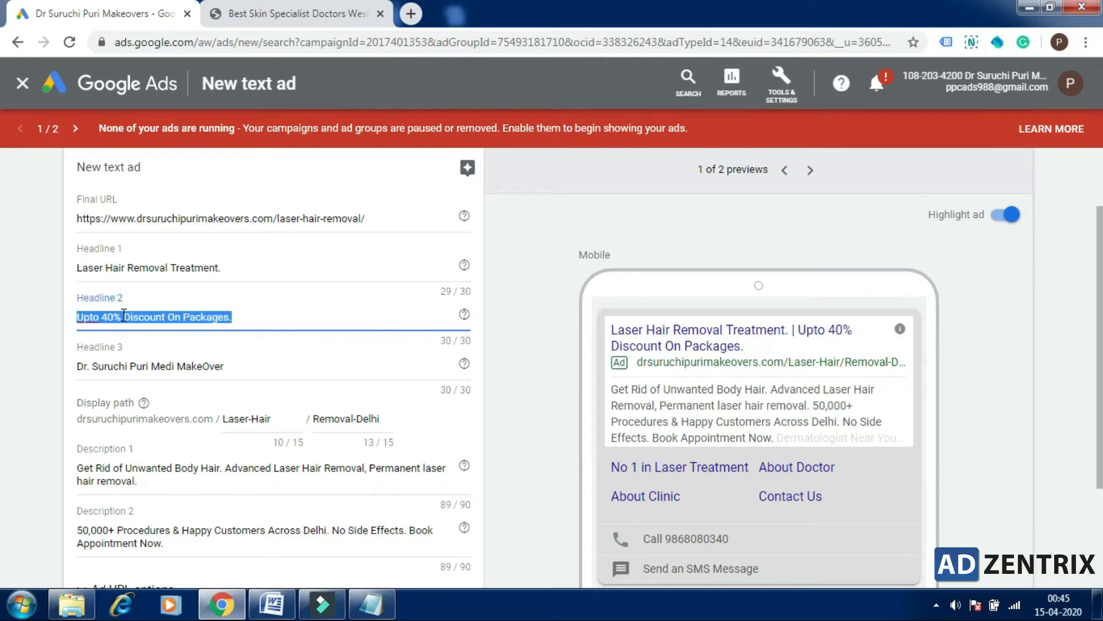
Step: Shorten Headline 2 to "Upto 40% Discount" by removing "On Packages."
{"action": "left_click", "coordinate": [232, 316]}
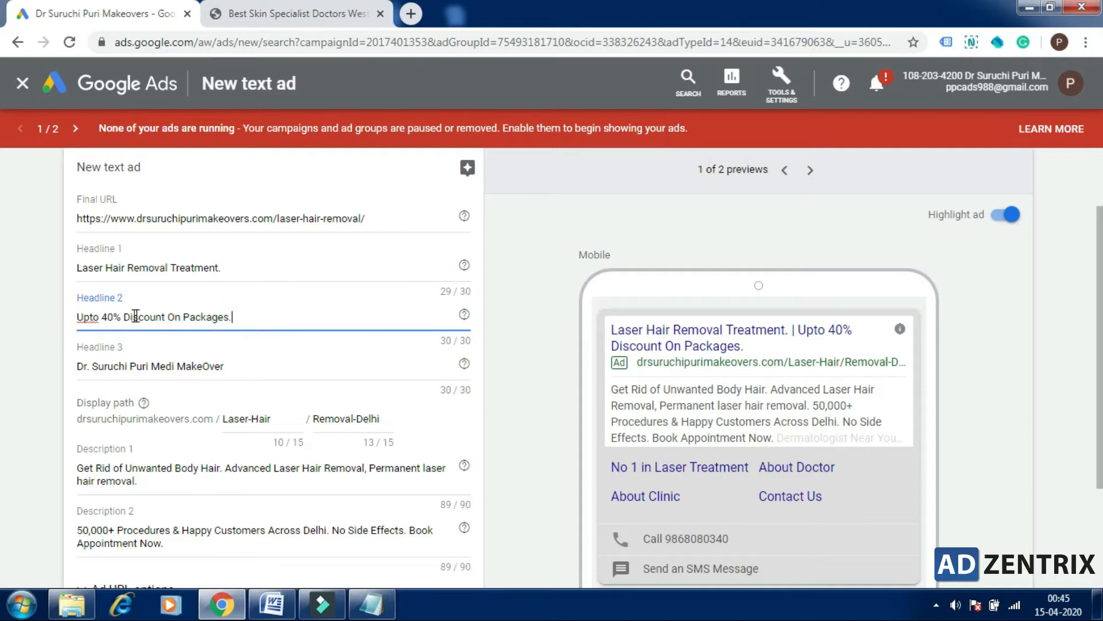
{"action": "left_click_drag", "start_coordinate": [168, 317], "coordinate": [237, 319]}
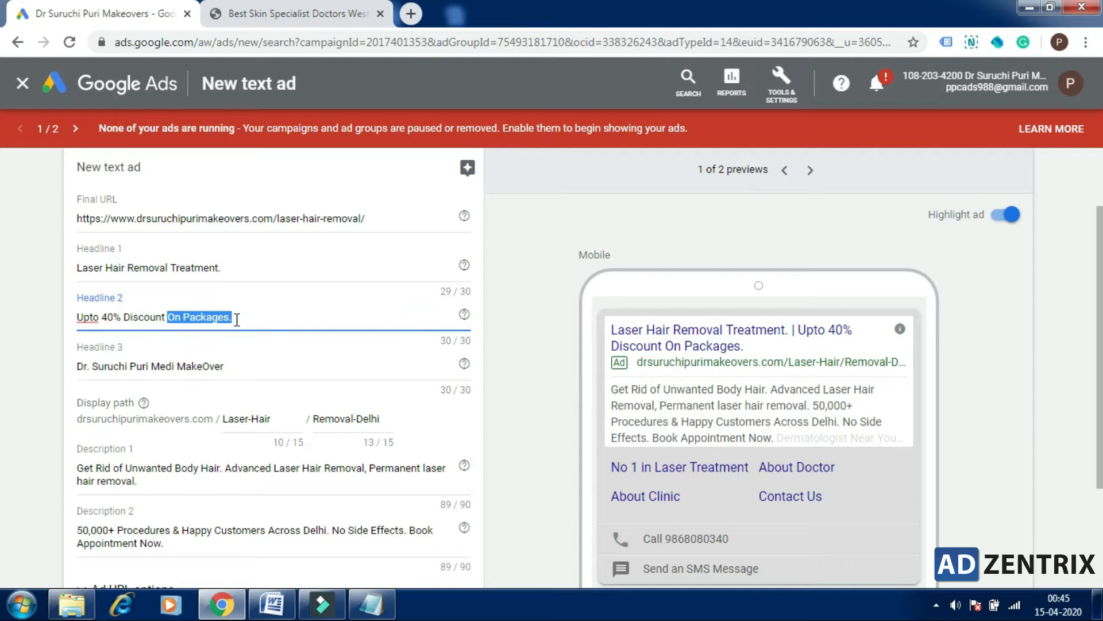
{"action": "key", "text": "BackSpace"}
{"action": "key", "text": "BackSpace"}
Step: Replace Headline 3 with "Discount Ends in" followed by a Countdown function
{"action": "left_click_drag", "start_coordinate": [244, 368], "coordinate": [79, 364]}
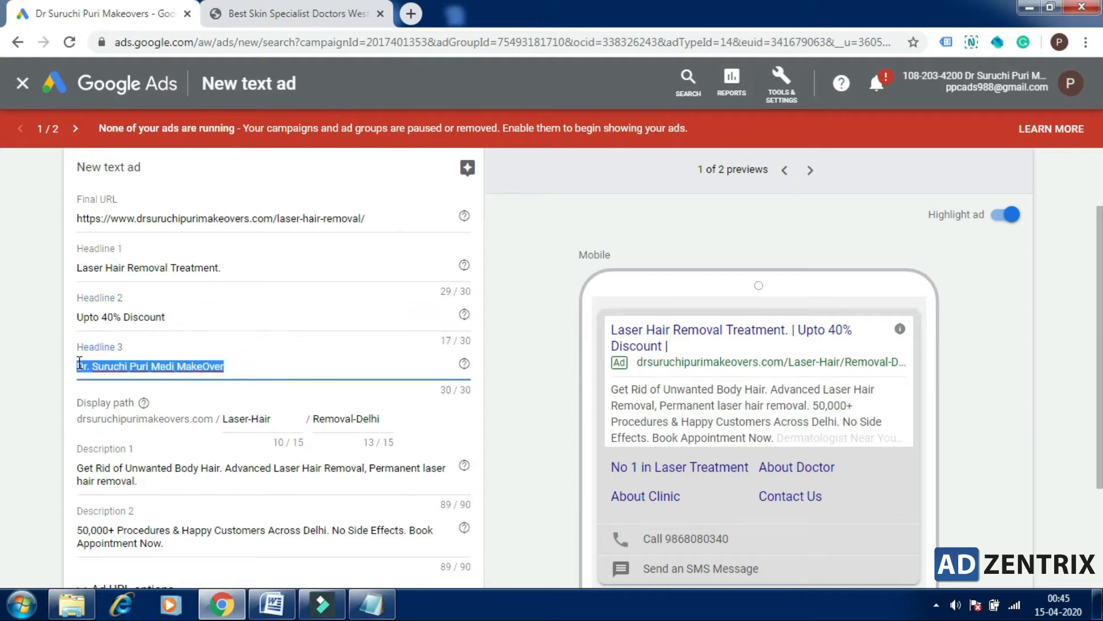
{"action": "type", "text": "Discount"}
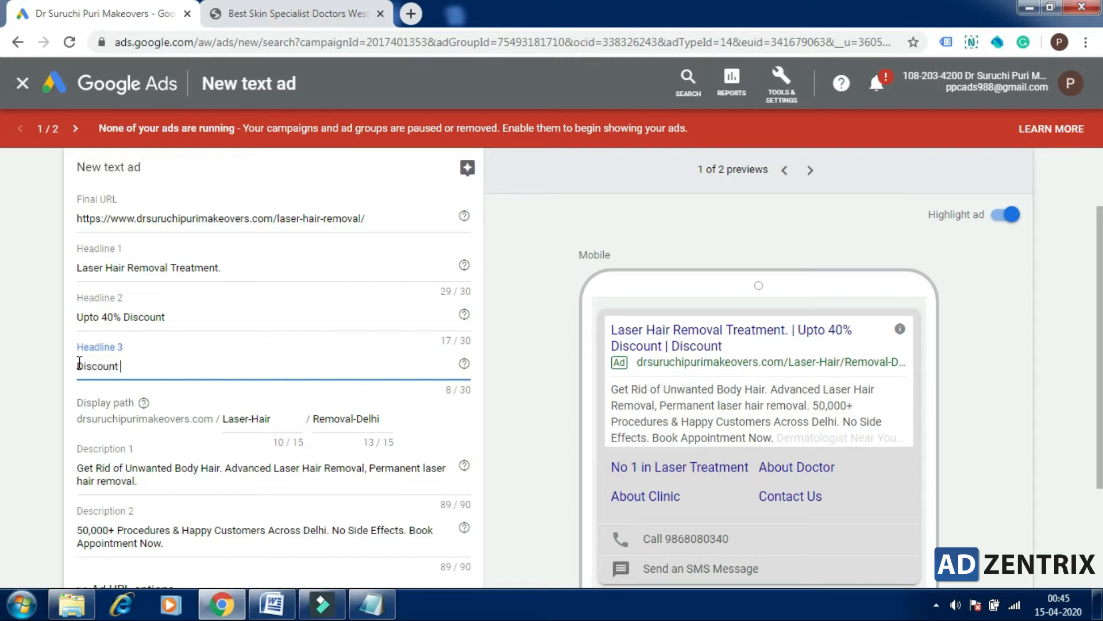
{"action": "type", "text": " Ends in"}
{"action": "type", "text": "{"}
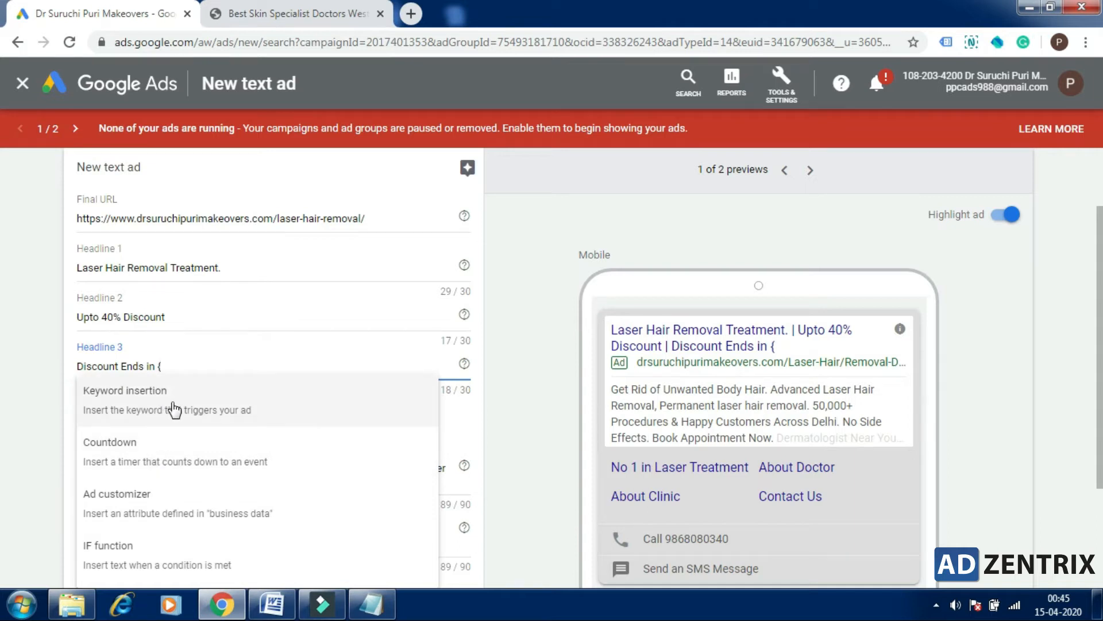
{"action": "left_click", "coordinate": [157, 454]}
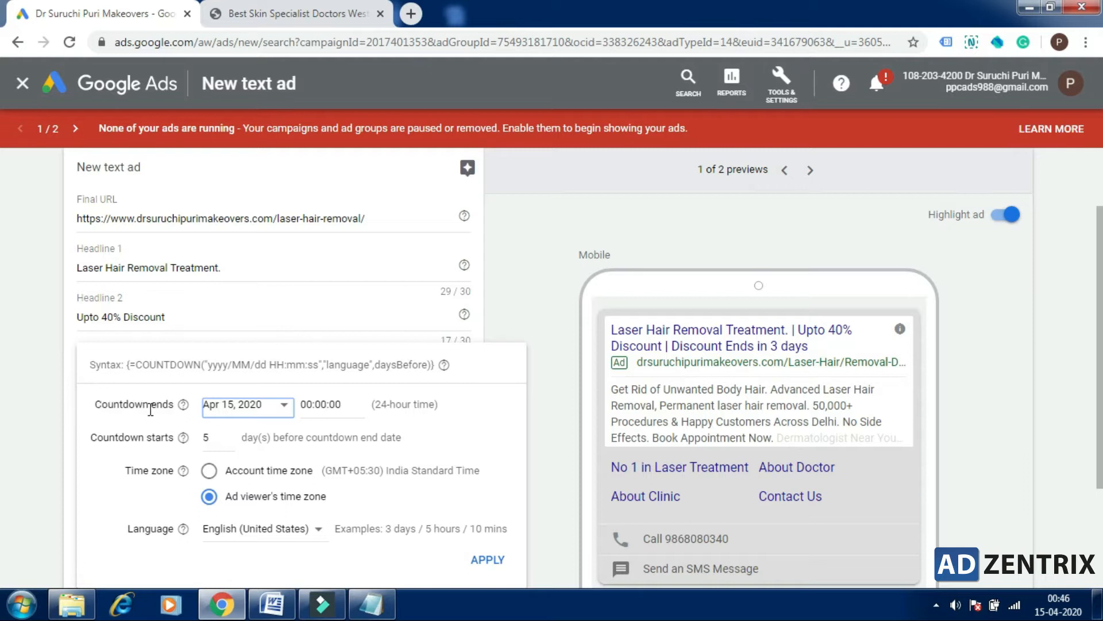
Step: Set the countdown to end on Apr 20, 2020 and start 6 days before the end date, and apply it to Headline 3
{"action": "left_click", "coordinate": [261, 409]}
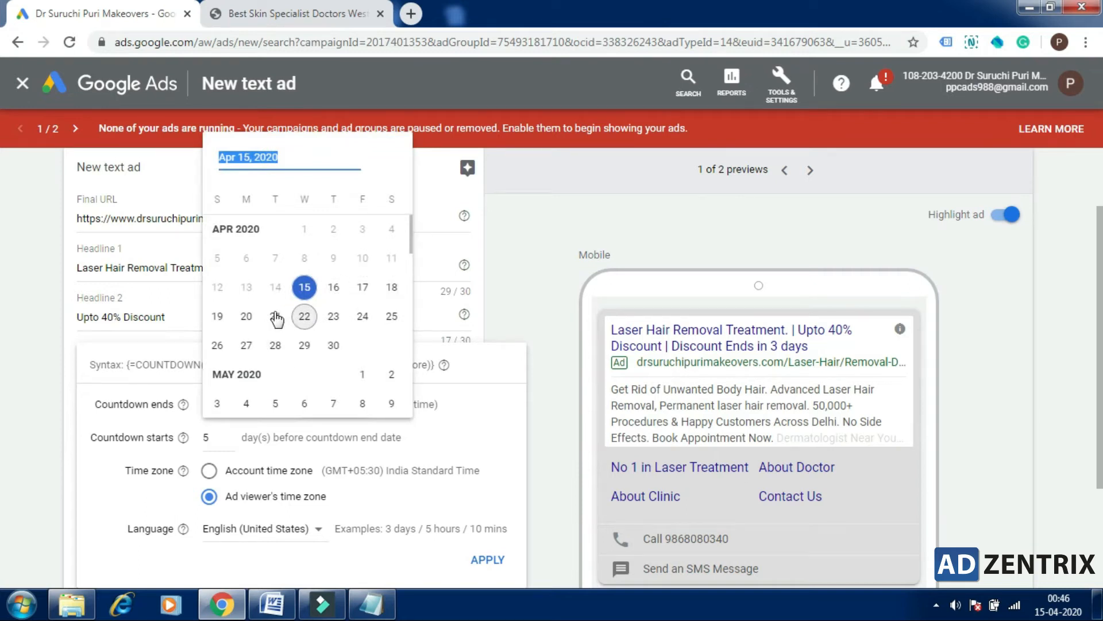
{"action": "left_click", "coordinate": [249, 319]}
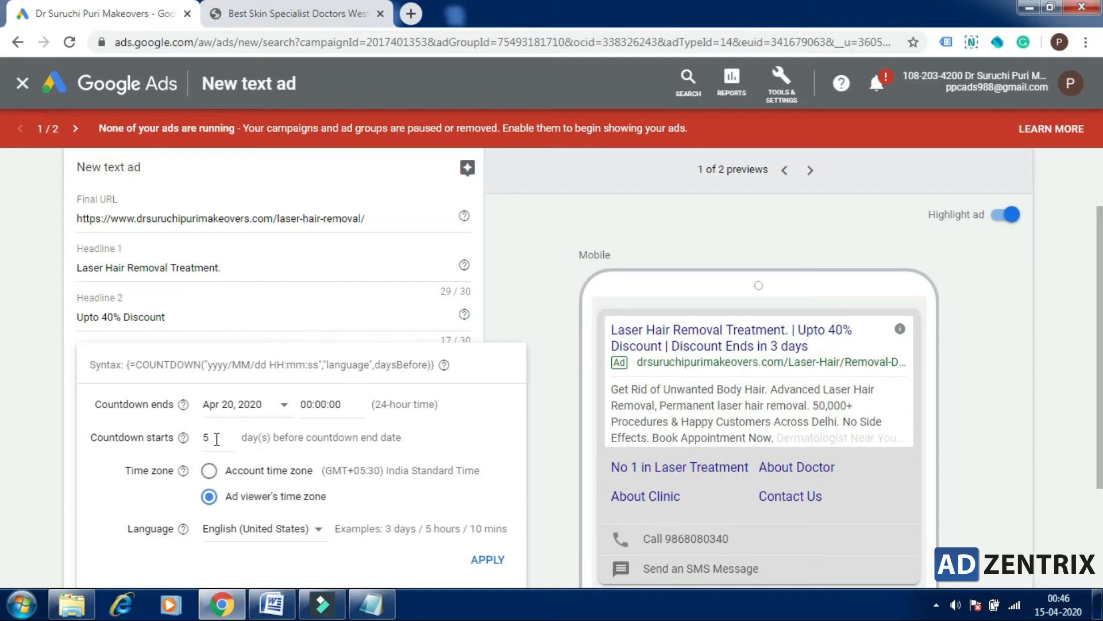
{"action": "mouse_move", "coordinate": [183, 440]}
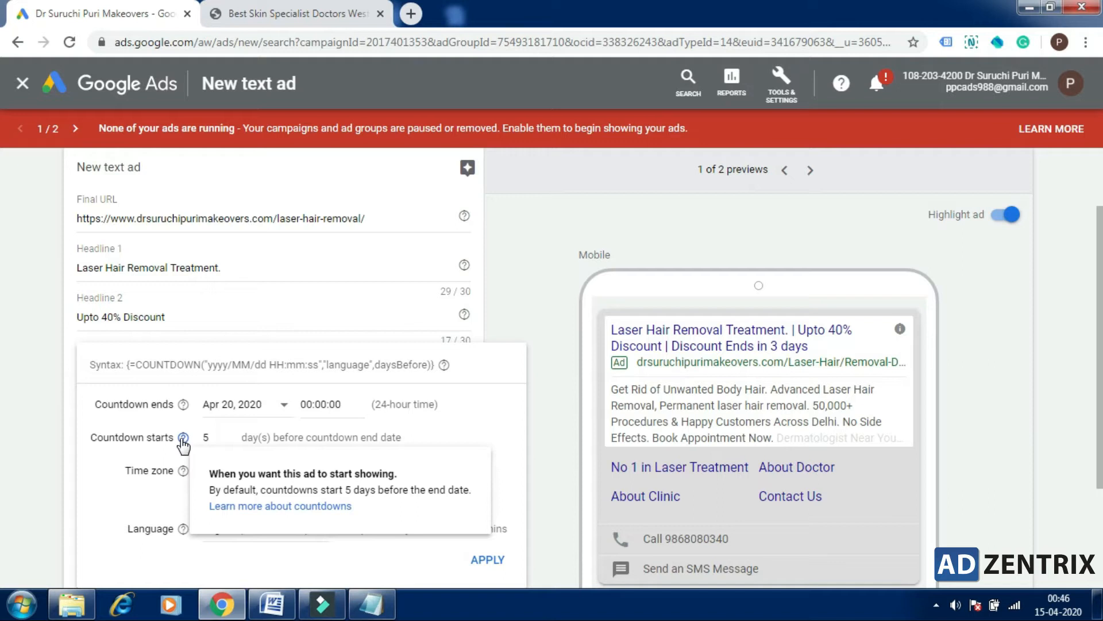
{"action": "left_click", "coordinate": [206, 439]}
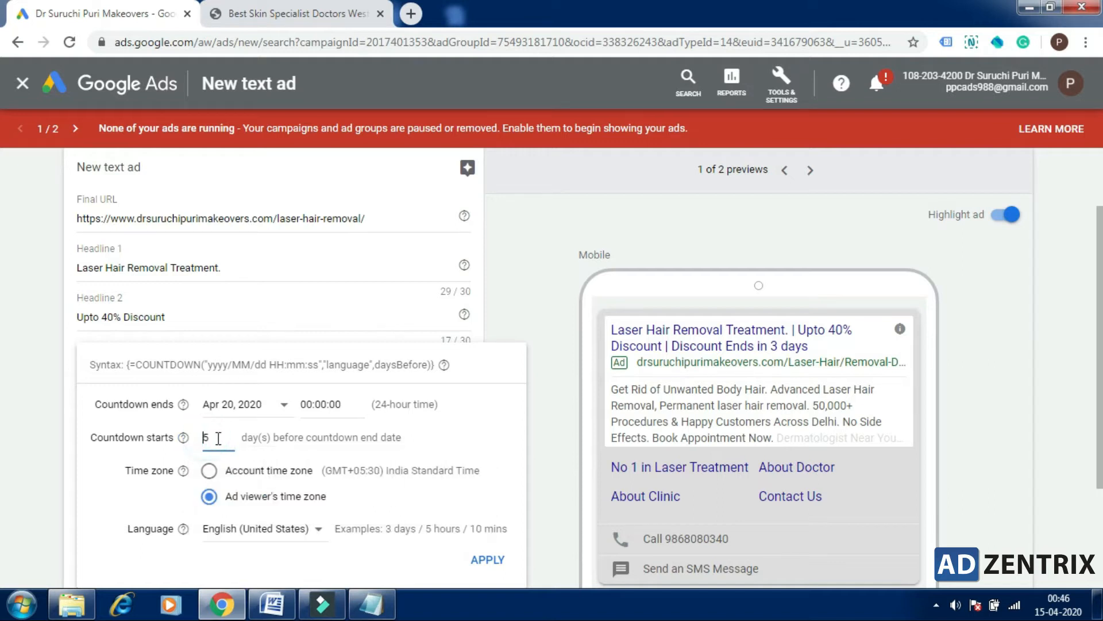
{"action": "left_click_drag", "start_coordinate": [216, 438], "coordinate": [206, 438]}
{"action": "type", "text": "6"}
{"action": "left_click", "coordinate": [273, 441]}
{"action": "double_click", "coordinate": [208, 439]}
{"action": "left_click", "coordinate": [221, 440]}
{"action": "left_click", "coordinate": [485, 561]}
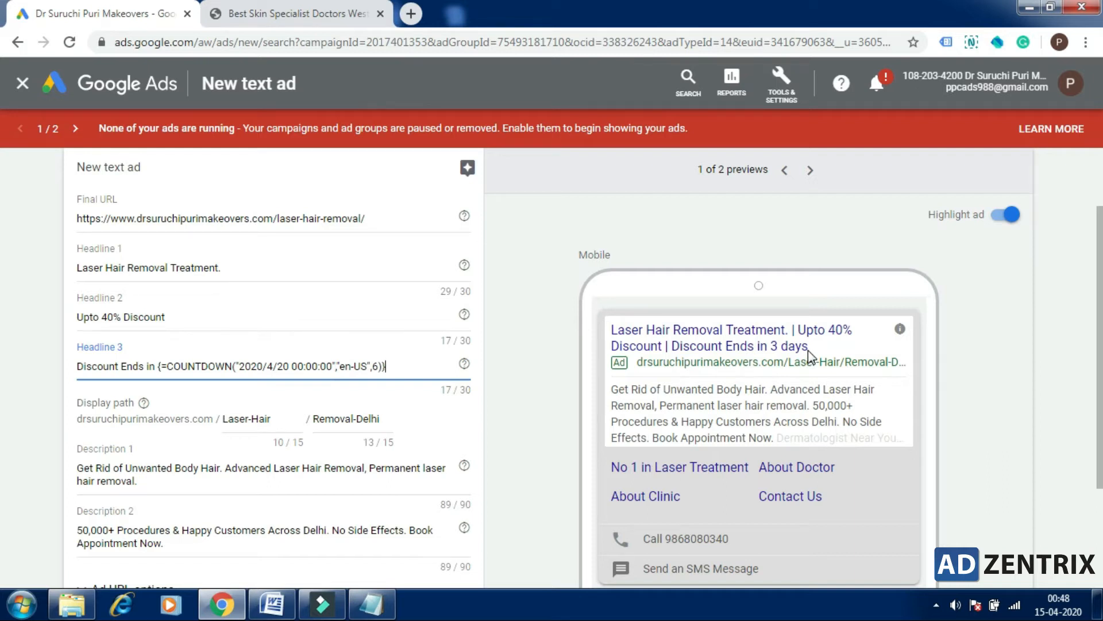
{"action": "left_click", "coordinate": [395, 366]}
Step: Remove "No Side Effects. Book Appointment Now." from the end of Description 2
{"action": "scroll", "coordinate": [2, 390], "scroll_direction": "down", "scroll_amount": 2}
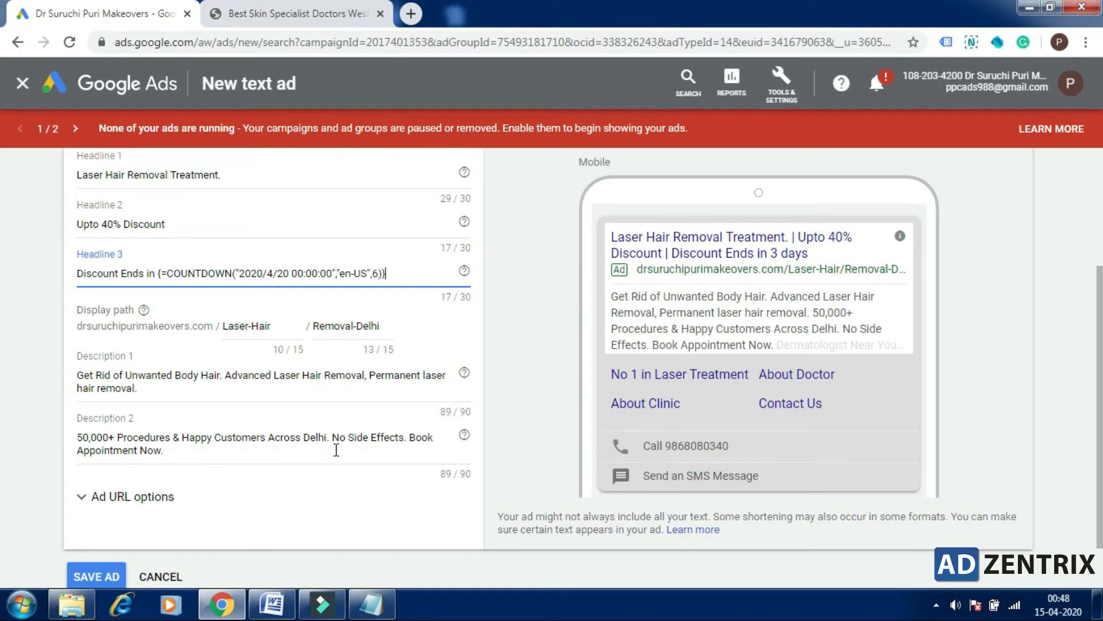
{"action": "left_click_drag", "start_coordinate": [333, 437], "coordinate": [361, 452]}
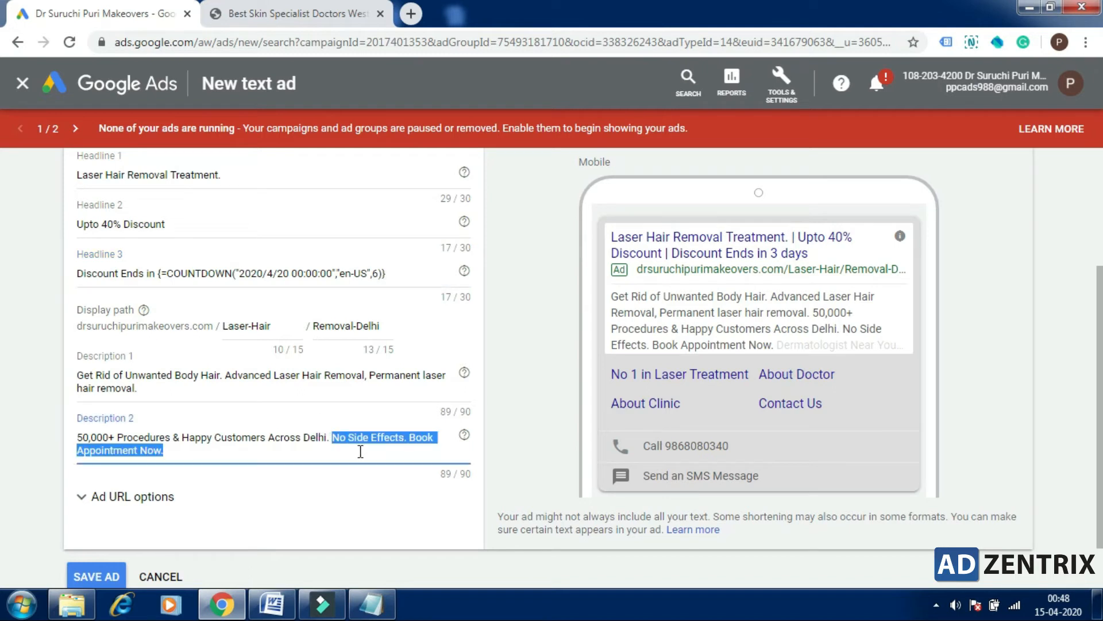
{"action": "key", "text": "BackSpace"}
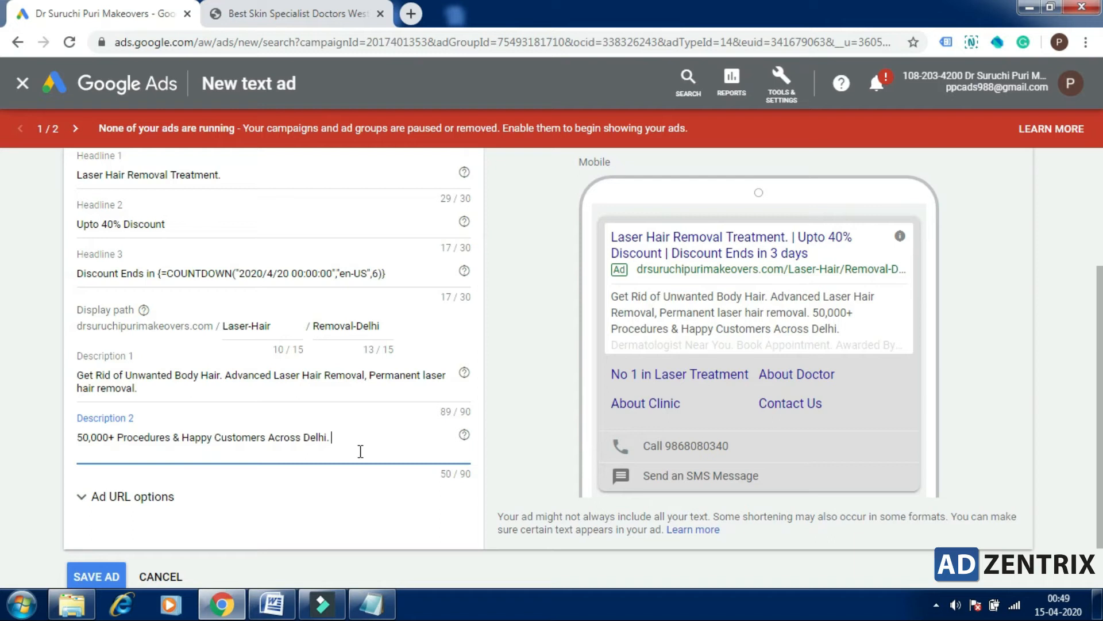
Step: Insert an IF function at the end of Description 2 with the condition Device is mobile
{"action": "type", "text": "{"}
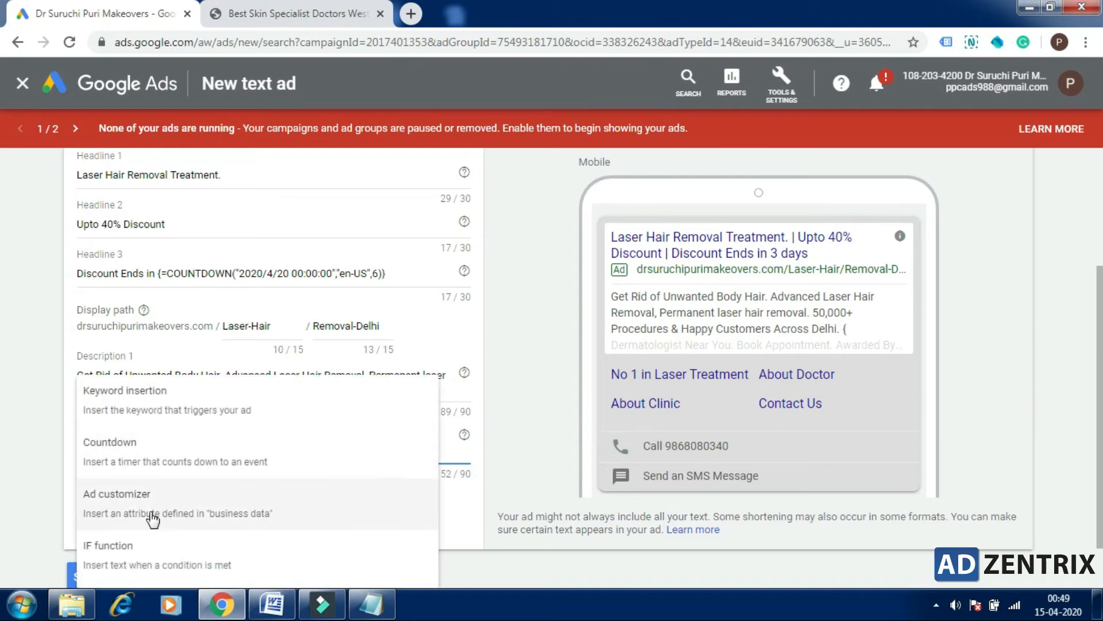
{"action": "left_click", "coordinate": [147, 561]}
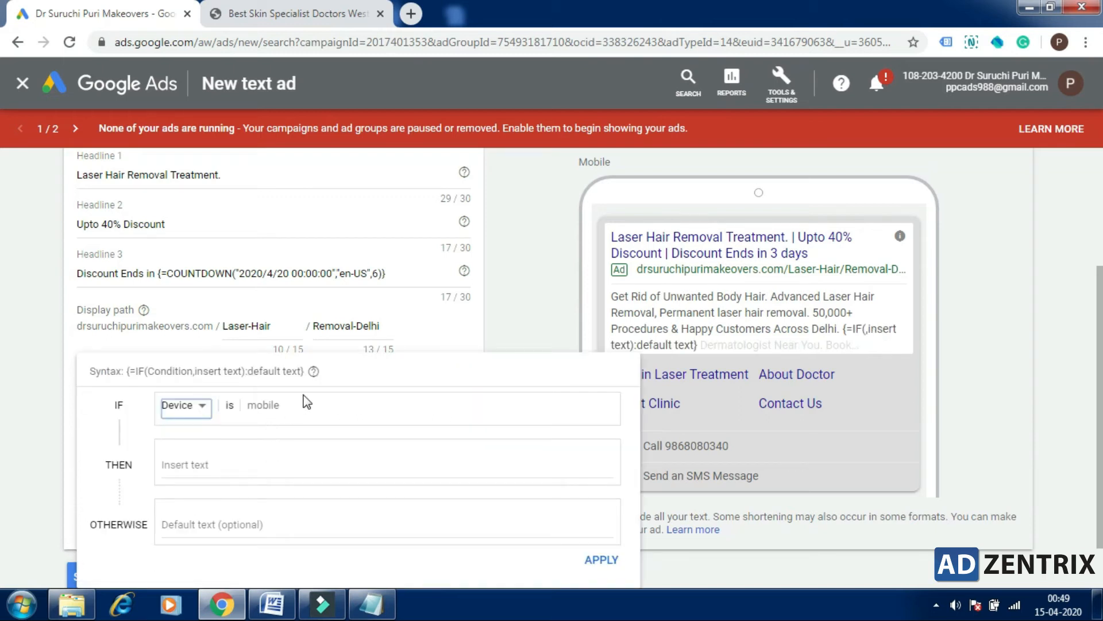
{"action": "left_click", "coordinate": [303, 395]}
{"action": "left_click", "coordinate": [205, 405]}
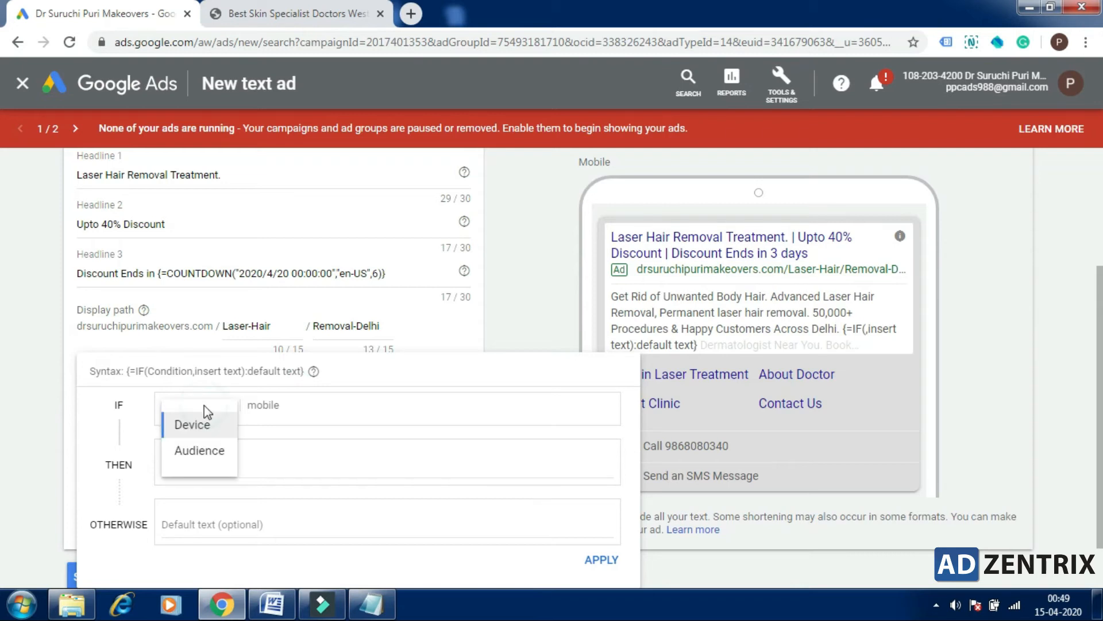
{"action": "left_click", "coordinate": [194, 426]}
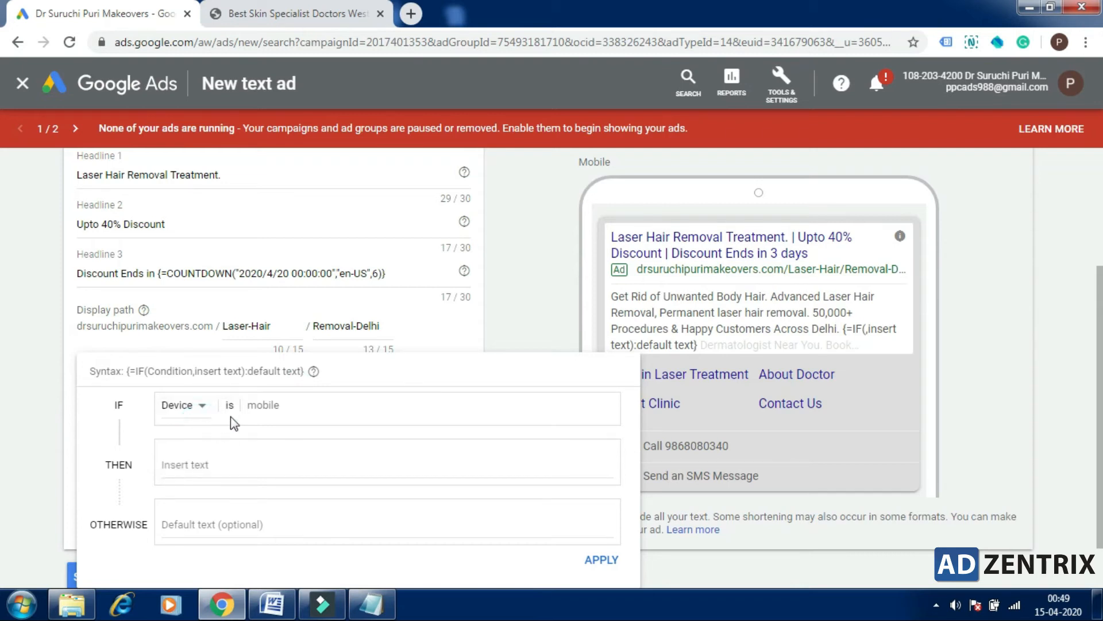
{"action": "left_click", "coordinate": [272, 406]}
Step: Enter "Call Now" as the text the Description 2 IF function inserts when its condition is met
{"action": "left_click", "coordinate": [251, 462]}
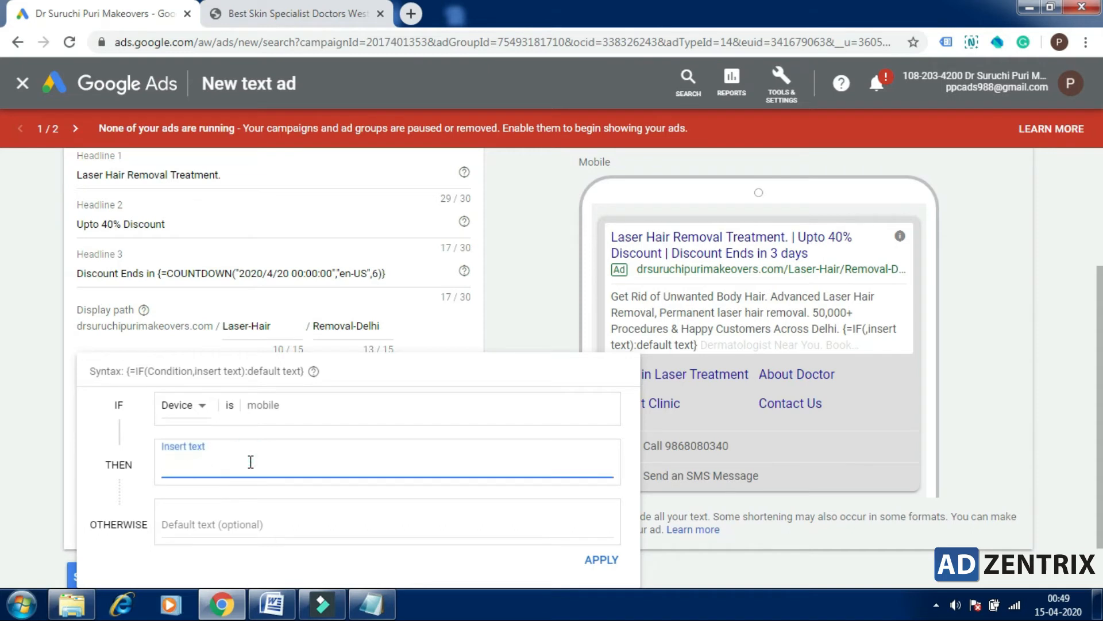
{"action": "type", "text": "Call Now"}
Step: Enter "Enquire Now" as the default text of the Description 2 IF function
{"action": "left_click", "coordinate": [230, 521]}
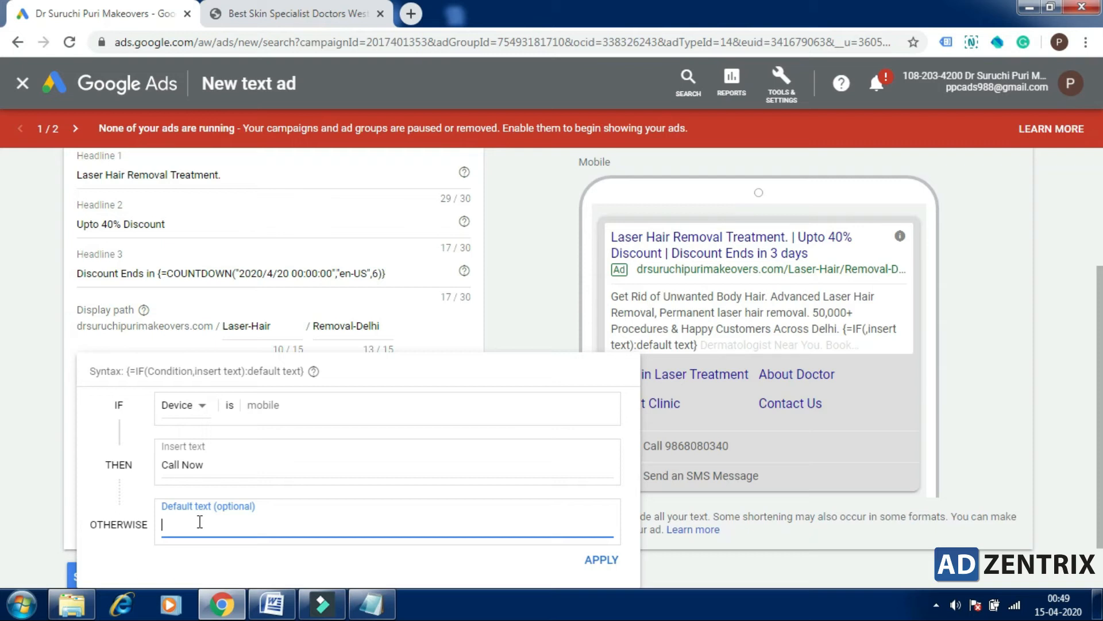
{"action": "type", "text": "Contactus"}
{"action": "key", "text": "BackSpace"}
{"action": "key", "text": "BackSpace"}
{"action": "key", "text": "BackSpace"}
{"action": "key", "text": "BackSpace"}
{"action": "key", "text": "BackSpace"}
{"action": "key", "text": "BackSpace"}
{"action": "key", "text": "BackSpace"}
{"action": "key", "text": "BackSpace"}
{"action": "key", "text": "BackSpace"}
{"action": "type", "text": "Enquire Now"}
{"action": "left_click_drag", "start_coordinate": [209, 463], "coordinate": [167, 463]}
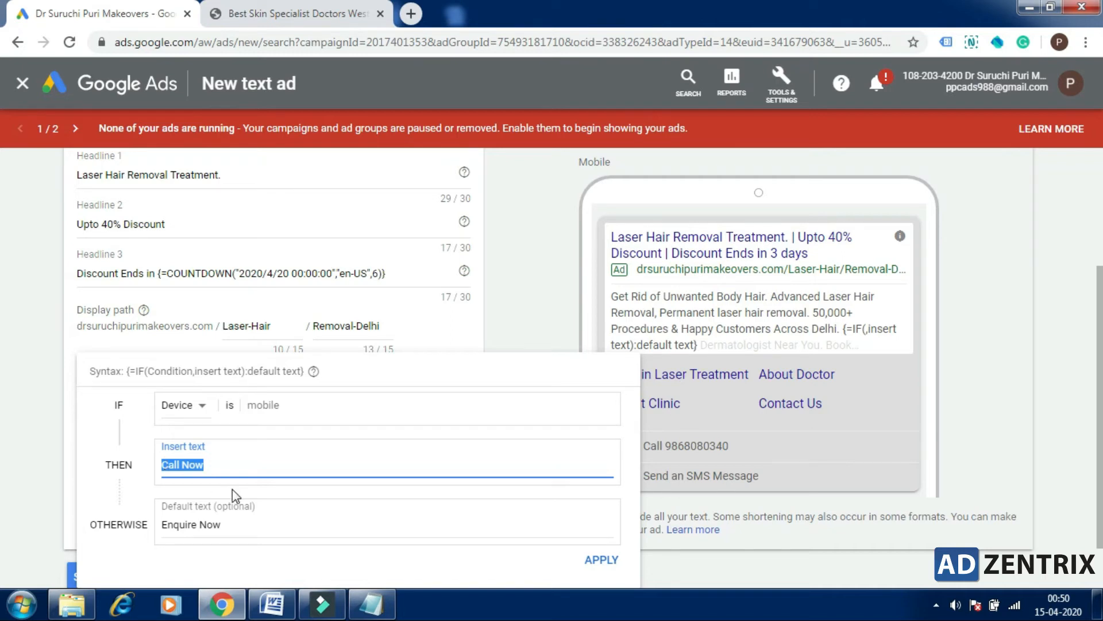
{"action": "left_click", "coordinate": [233, 464]}
Step: Switch the Description 2 IF condition to Audience and dismiss the Windows color scheme prompt
{"action": "left_click", "coordinate": [197, 411]}
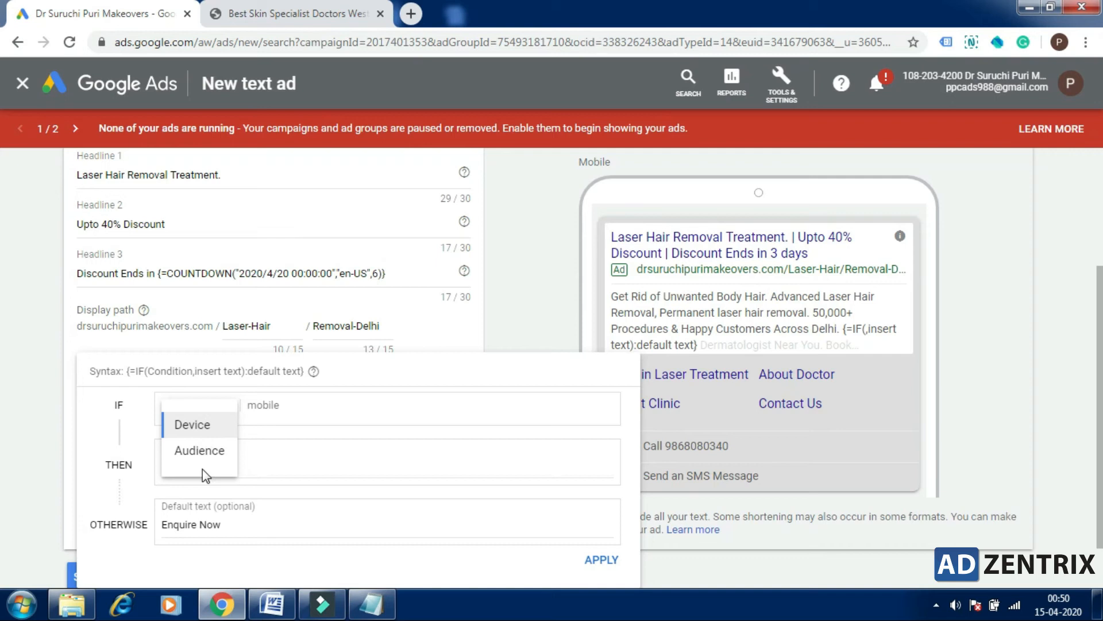
{"action": "left_click", "coordinate": [203, 452]}
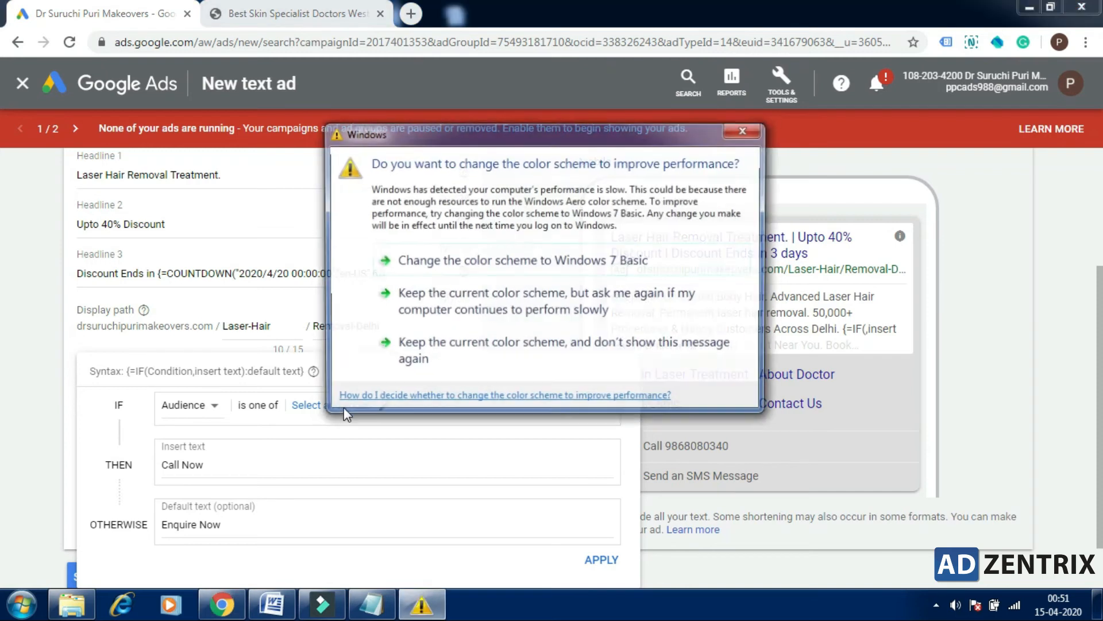
{"action": "left_click", "coordinate": [750, 129]}
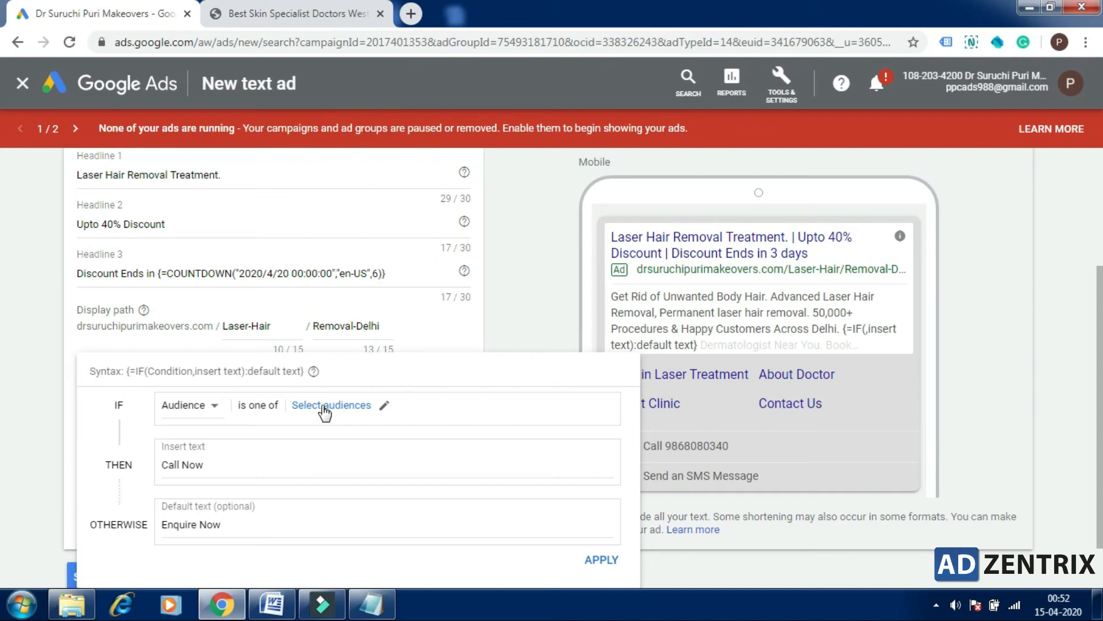
{"action": "left_click", "coordinate": [314, 448]}
{"action": "left_click", "coordinate": [236, 458]}
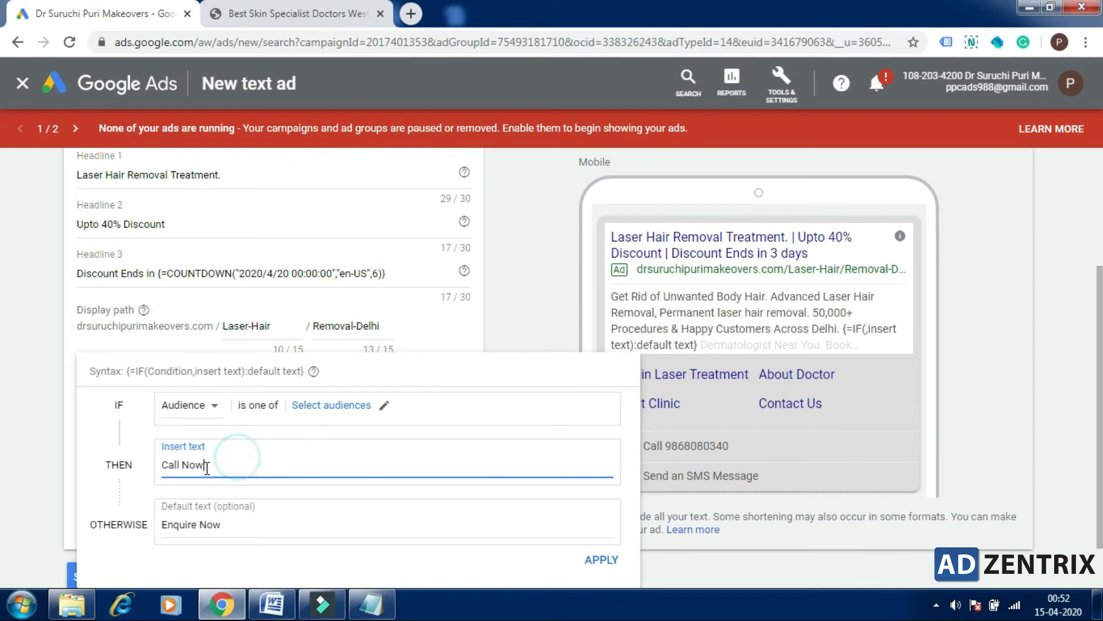
{"action": "left_click_drag", "start_coordinate": [208, 466], "coordinate": [160, 464]}
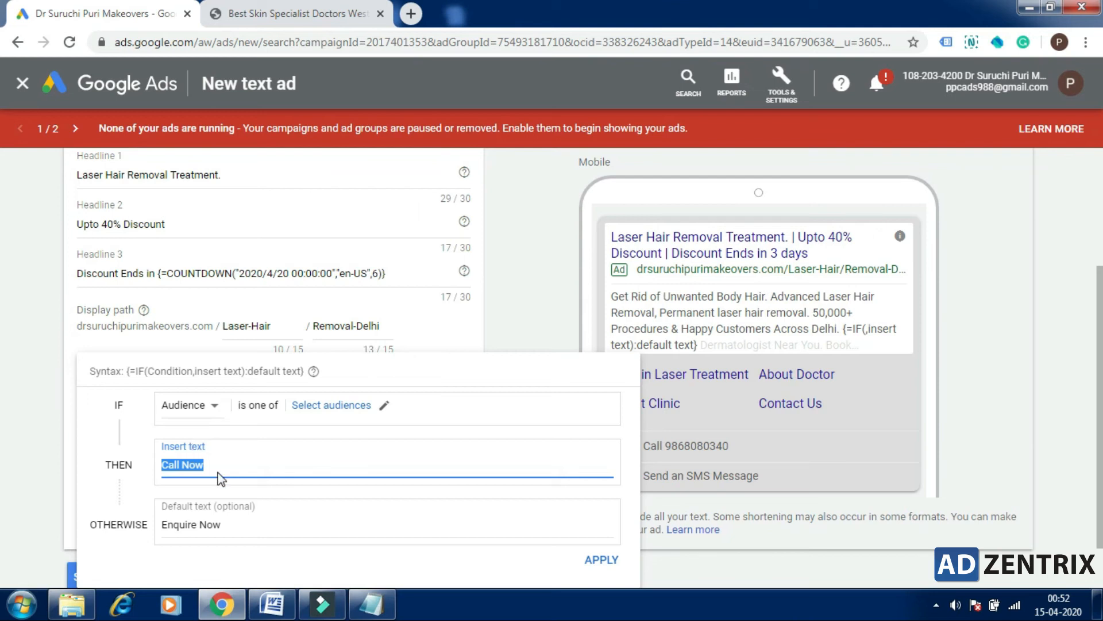
Step: Replace the whole Headline 2 text with an IF function
{"action": "left_click", "coordinate": [141, 225]}
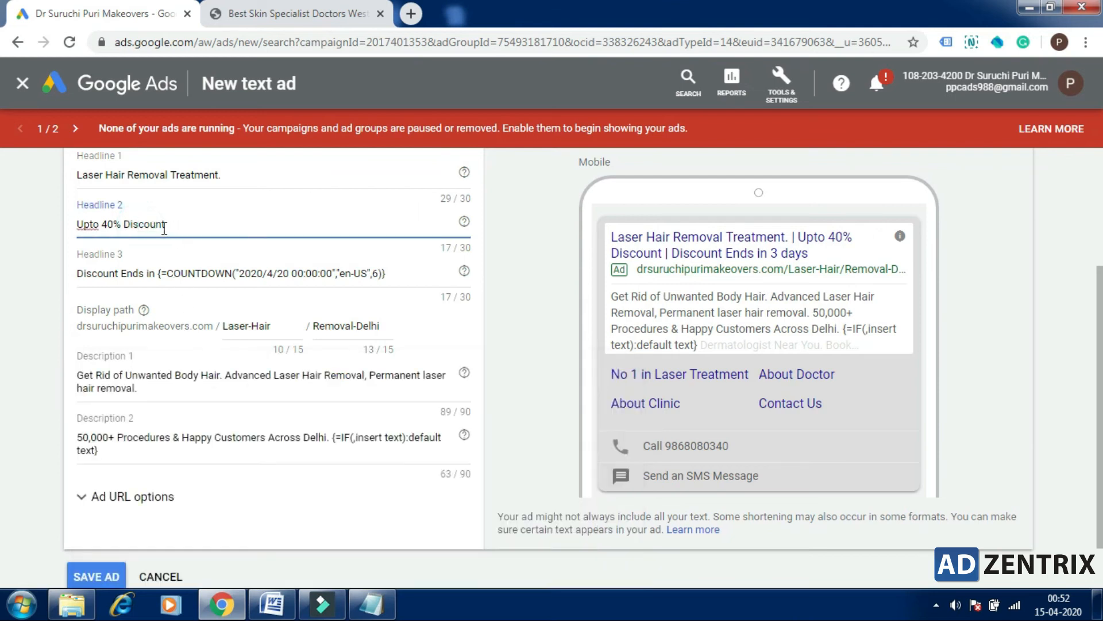
{"action": "left_click_drag", "start_coordinate": [167, 226], "coordinate": [81, 241]}
{"action": "key", "text": "ctrl+c"}
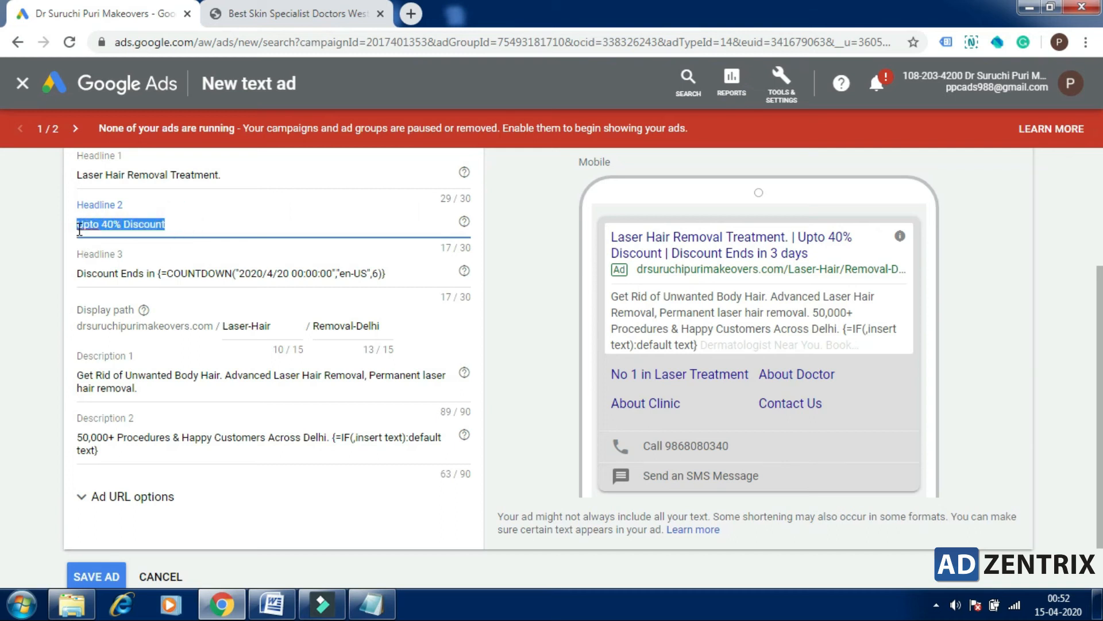
{"action": "key", "text": "BackSpace"}
{"action": "type", "text": "{"}
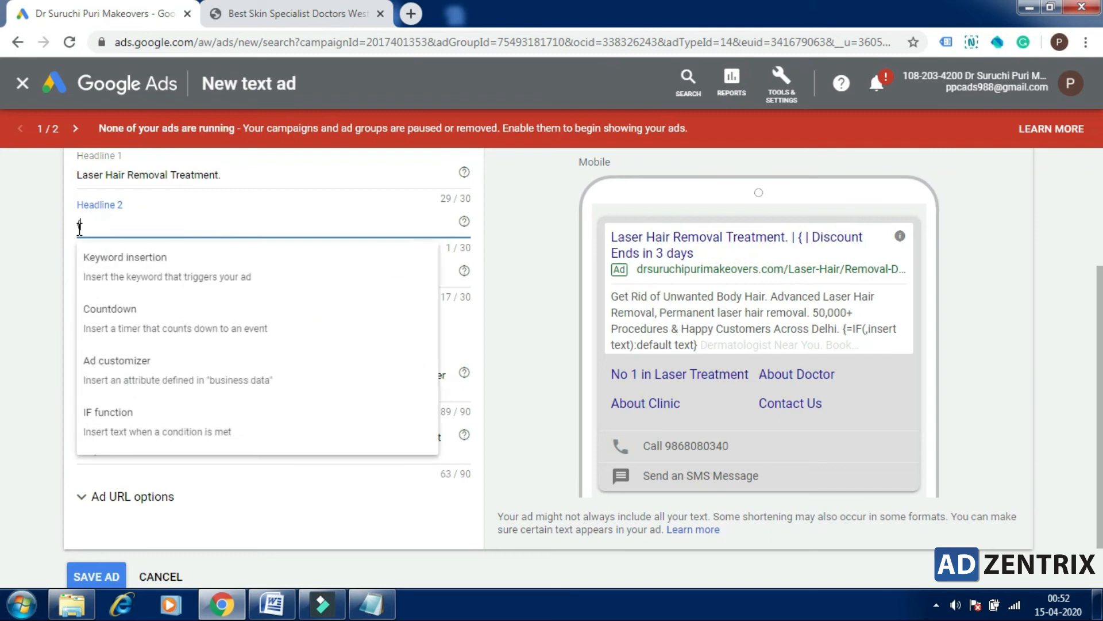
{"action": "left_click", "coordinate": [132, 428]}
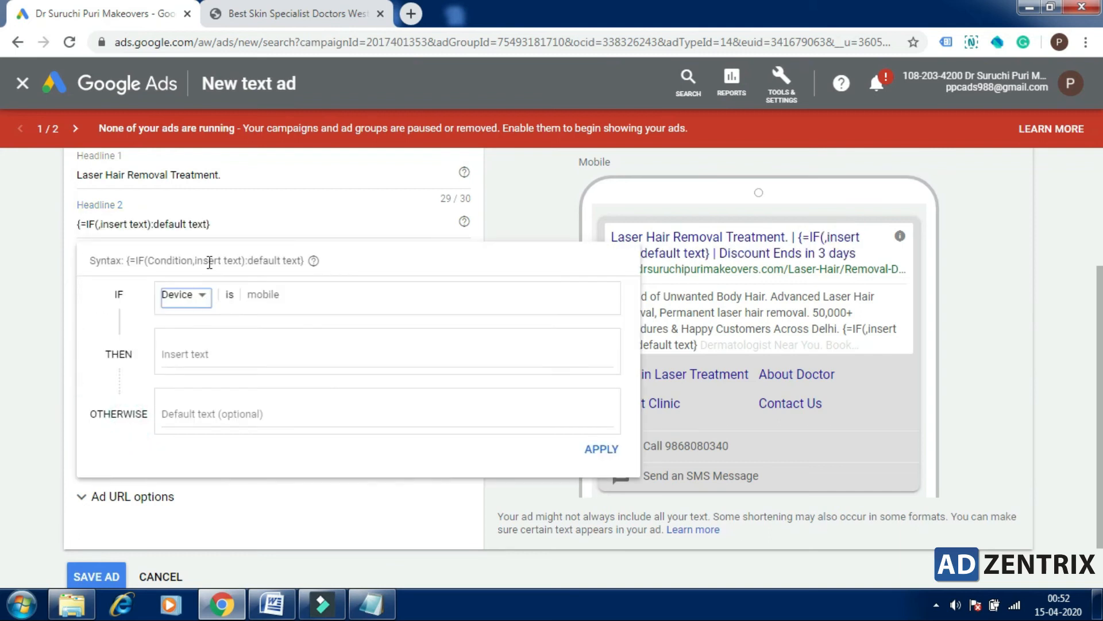
Step: Base the Headline 2 IF function on Audience, enter "Upto 40% Discount" as its inserted text, and view the audience picker without choosing any
{"action": "left_click", "coordinate": [200, 311]}
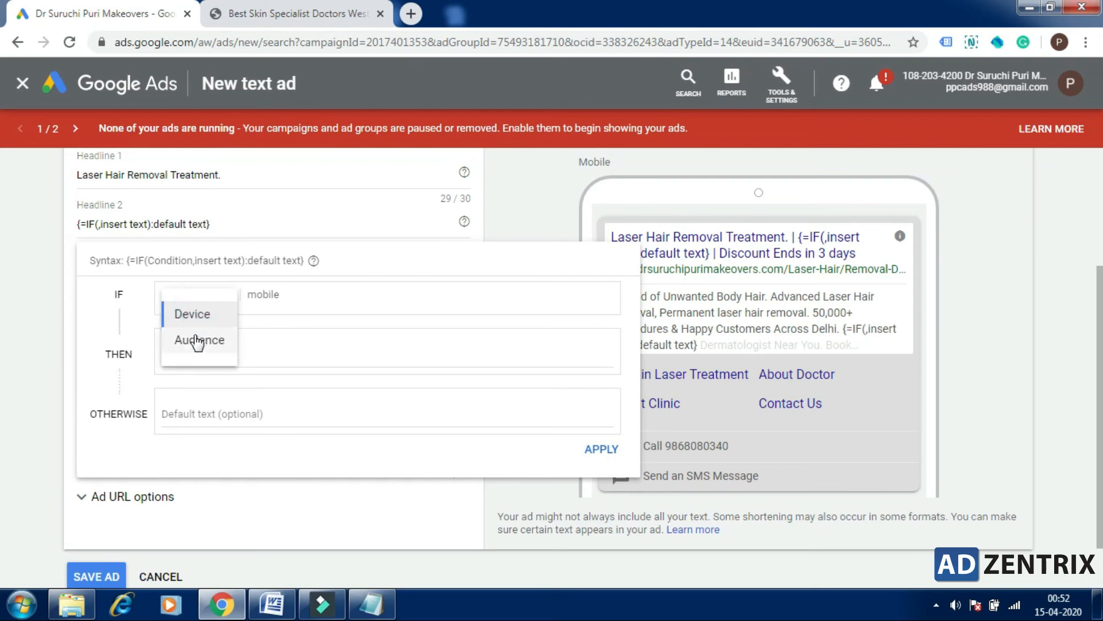
{"action": "left_click", "coordinate": [195, 337]}
{"action": "left_click", "coordinate": [220, 352]}
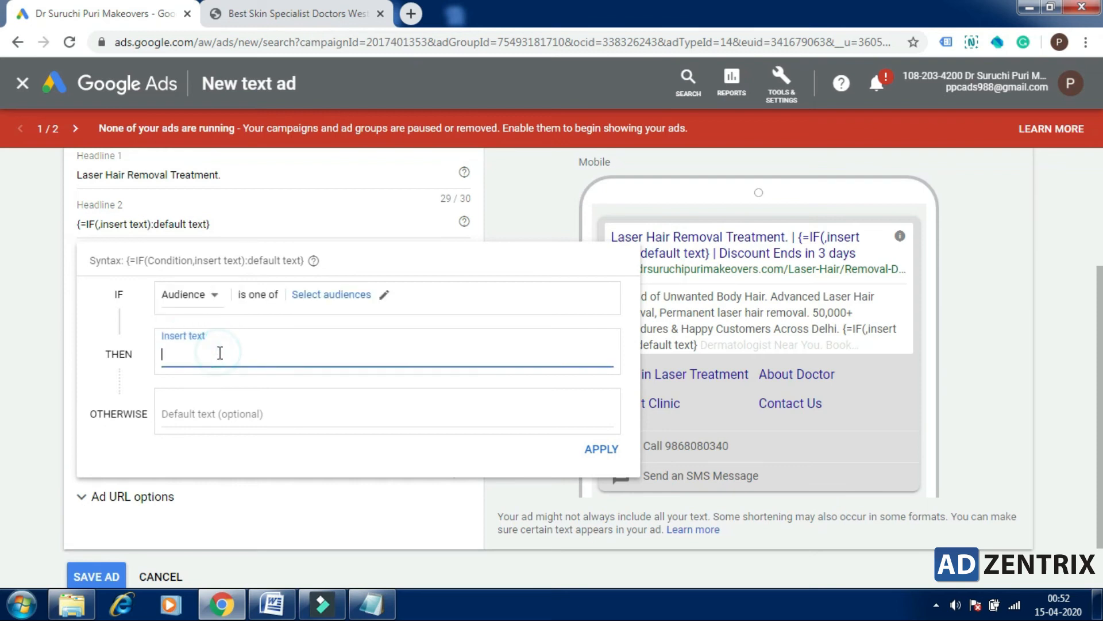
{"action": "type", "text": "Upto 40% Discount"}
{"action": "left_click", "coordinate": [353, 296]}
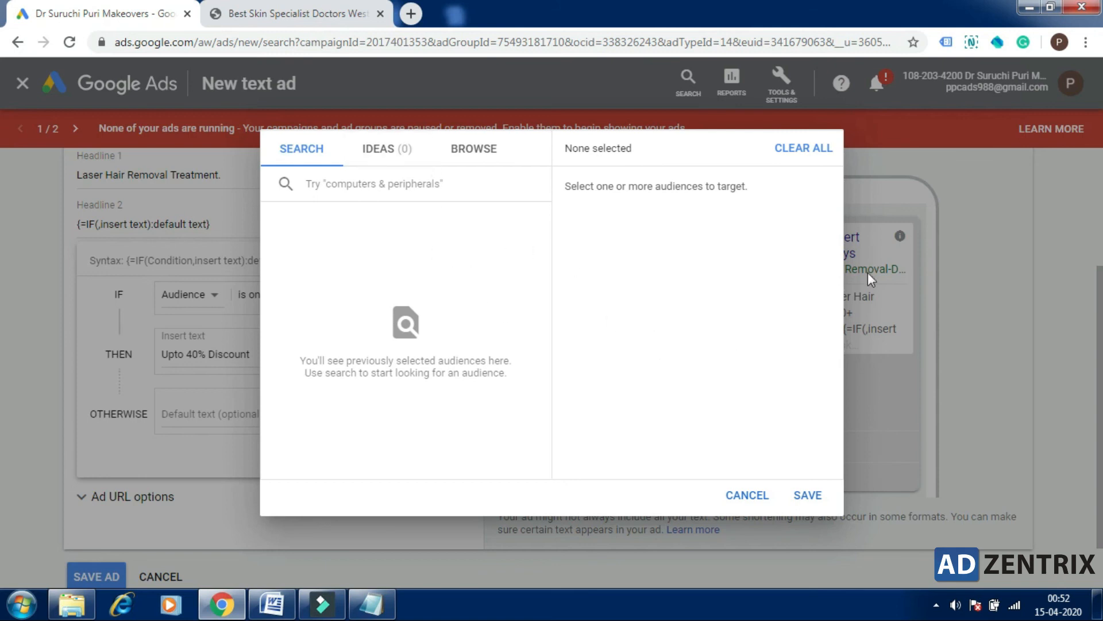
{"action": "left_click", "coordinate": [747, 495]}
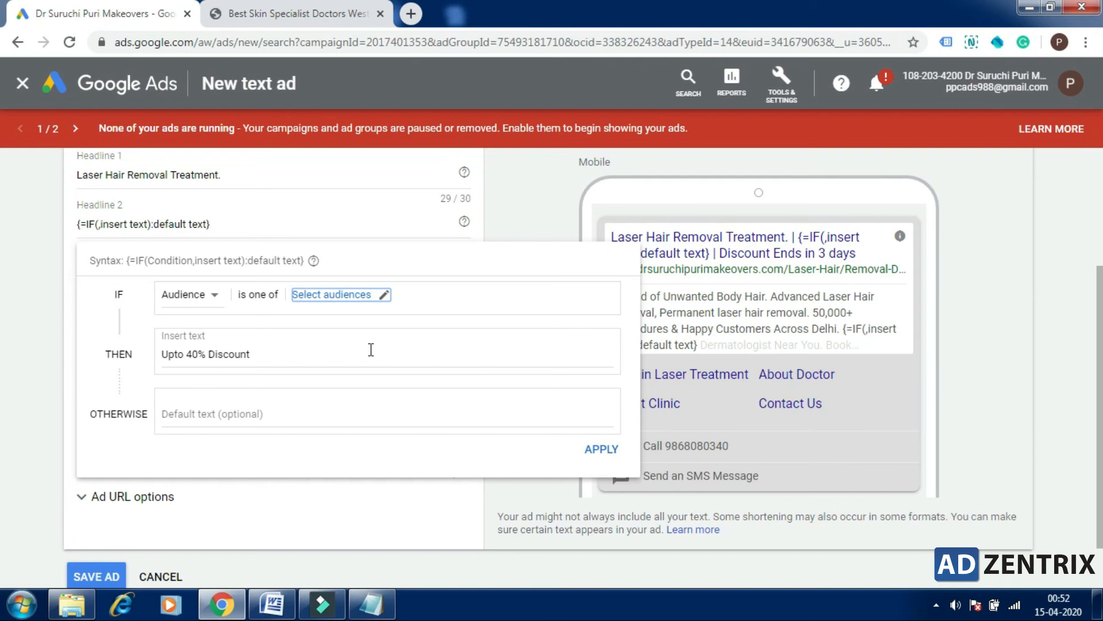
Step: Change the inserted text of the Headline 2 IF function to "Upto 50% Discount"
{"action": "left_click", "coordinate": [238, 417]}
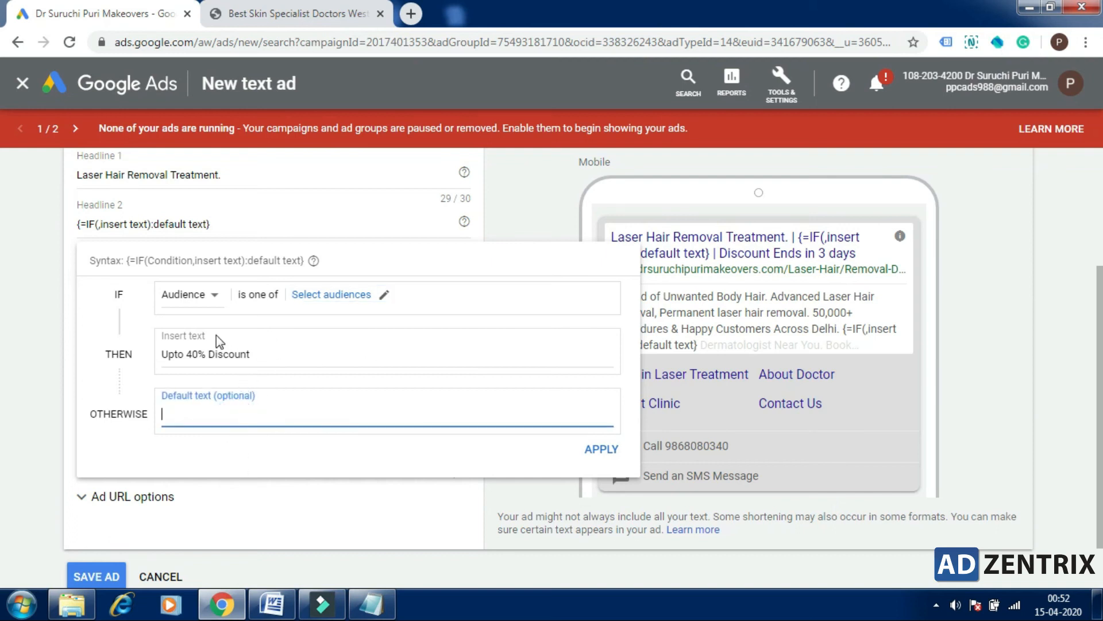
{"action": "left_click", "coordinate": [194, 353]}
{"action": "double_click", "coordinate": [194, 353]}
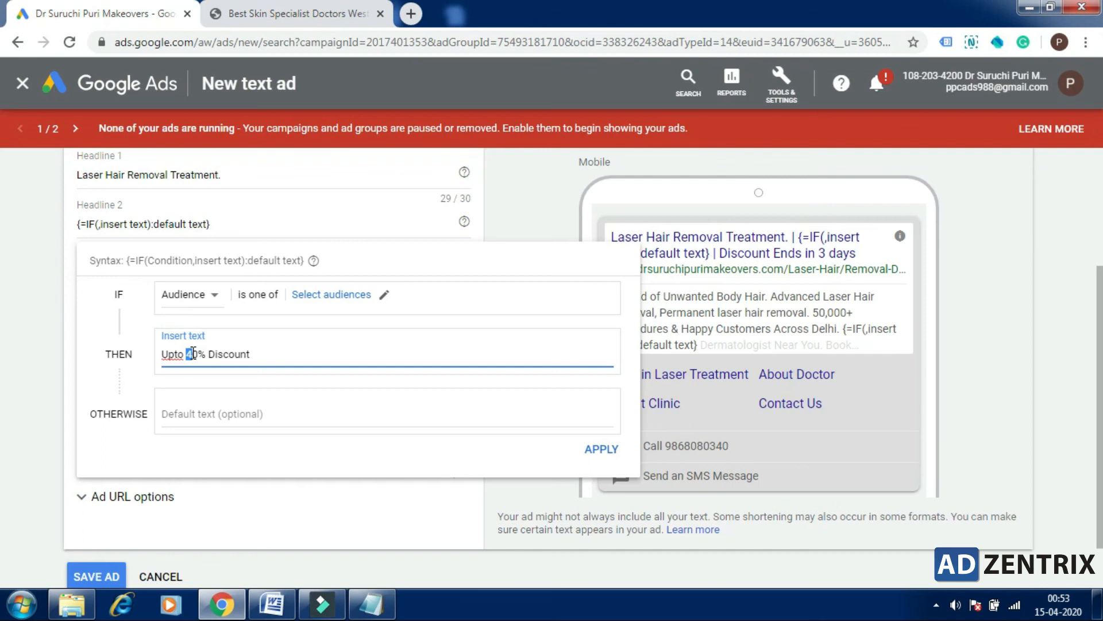
{"action": "type", "text": "5"}
{"action": "left_click_drag", "start_coordinate": [185, 353], "coordinate": [189, 352]}
{"action": "left_click", "coordinate": [209, 353]}
Step: Enter "Upto 40% Discount" as the default text of the Headline 2 IF function and try to apply it, then close the editor
{"action": "left_click", "coordinate": [209, 415]}
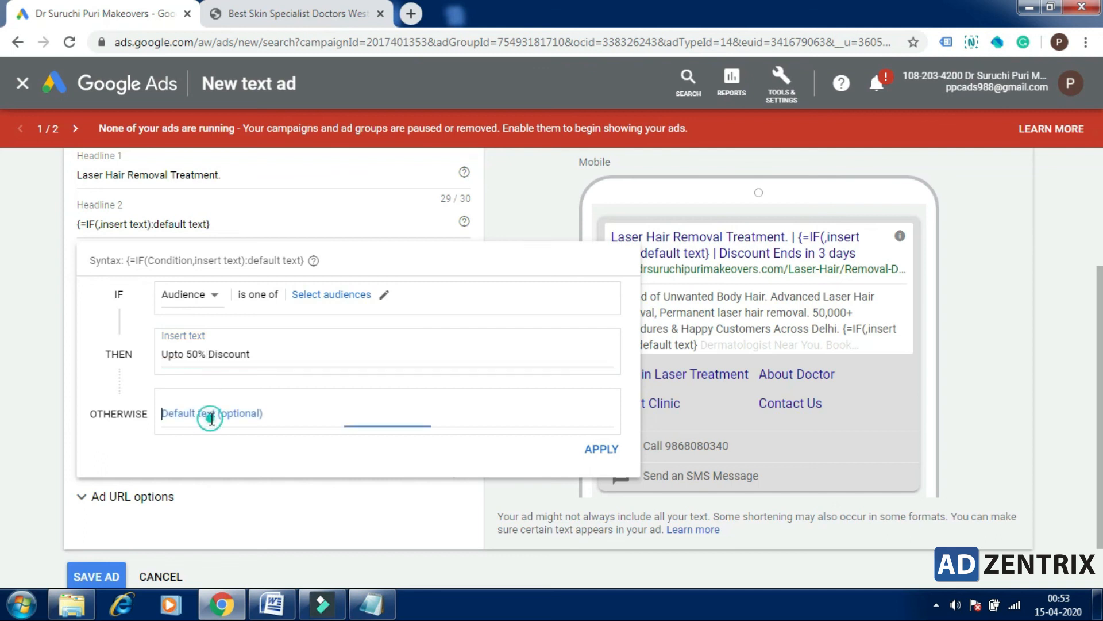
{"action": "key", "text": "ctrl+v"}
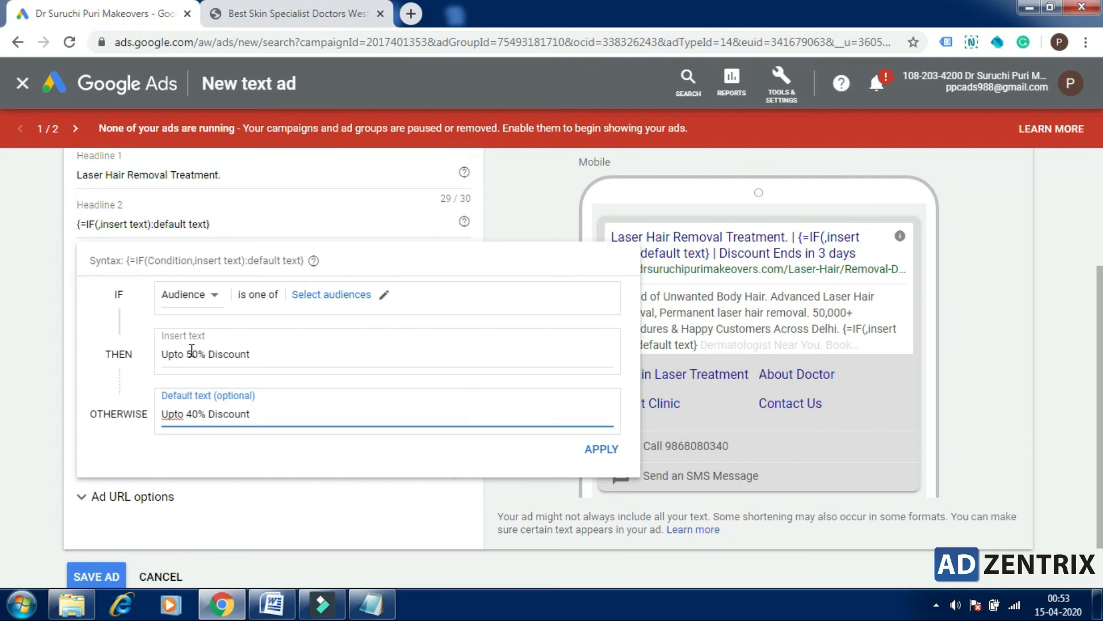
{"action": "left_click", "coordinate": [605, 451]}
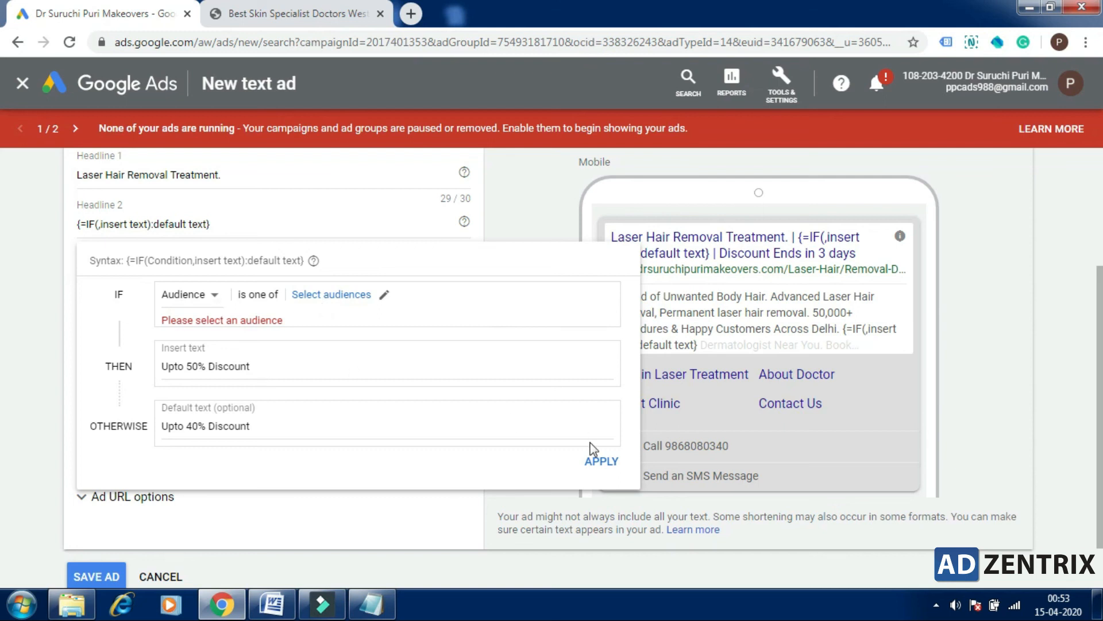
{"action": "left_click", "coordinate": [316, 512]}
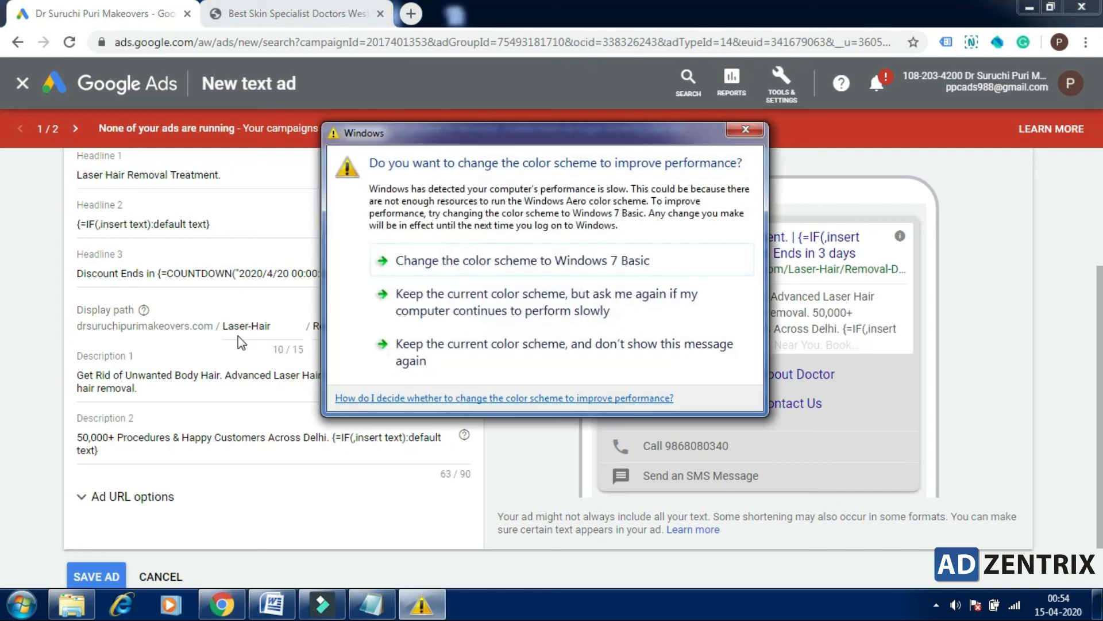
{"action": "left_click", "coordinate": [746, 127]}
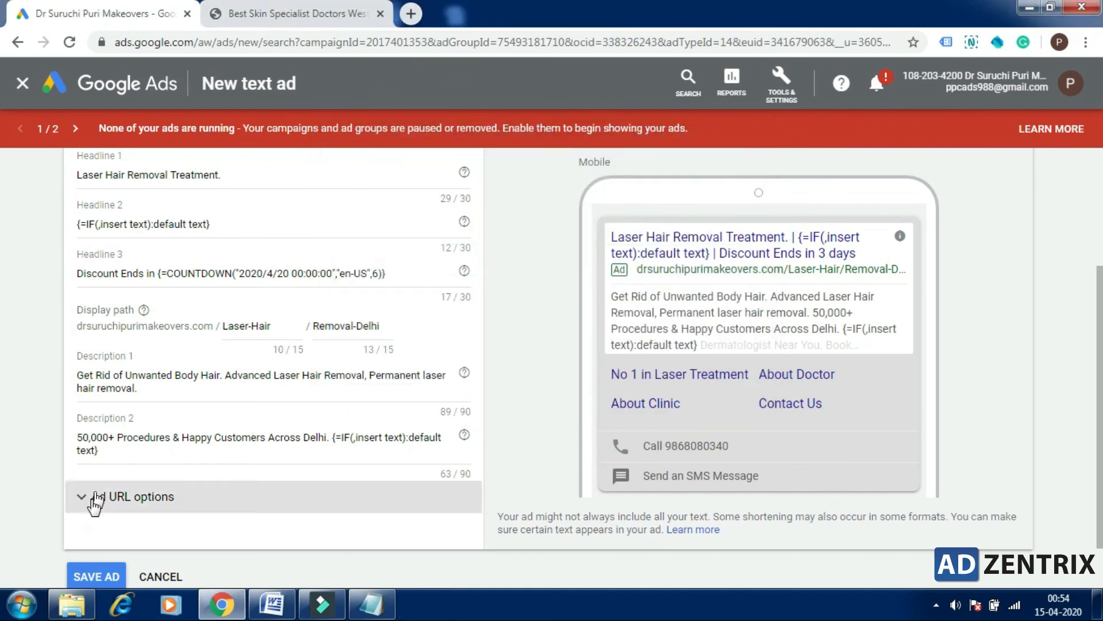